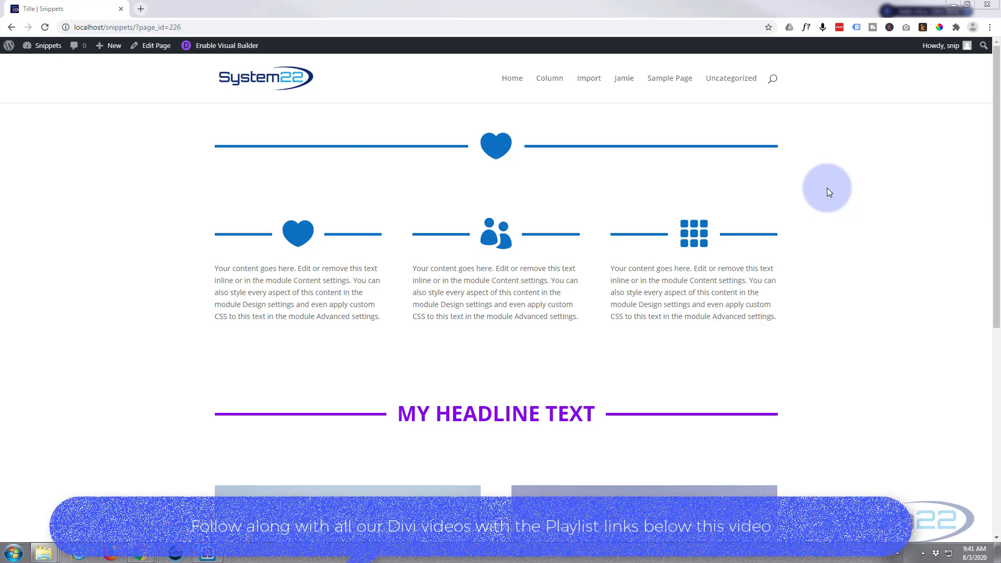
# Step: Enable the Visual Builder and delete the heart icon and line modules from the top row
pyautogui.click(228, 47)
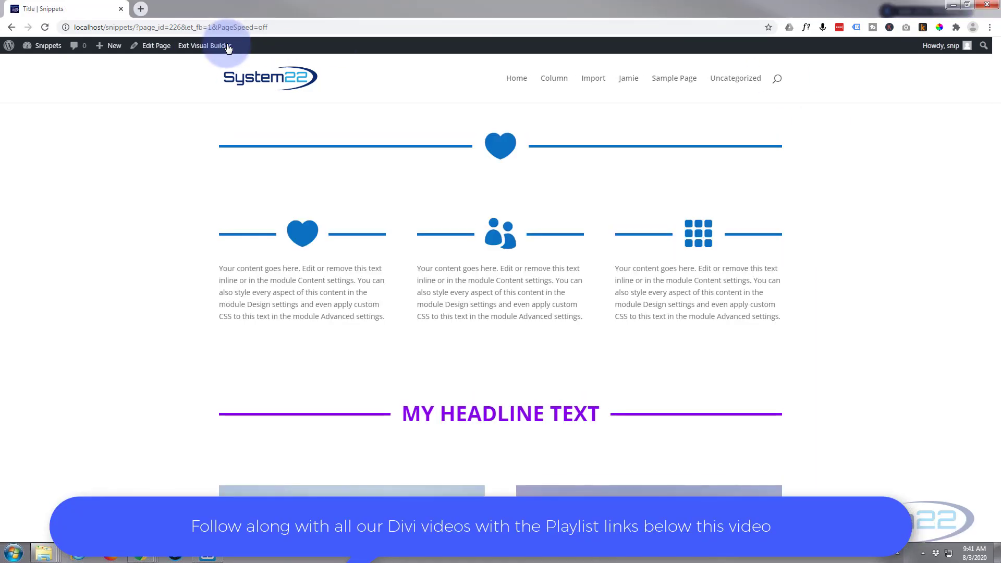
pyautogui.moveTo(331, 138)
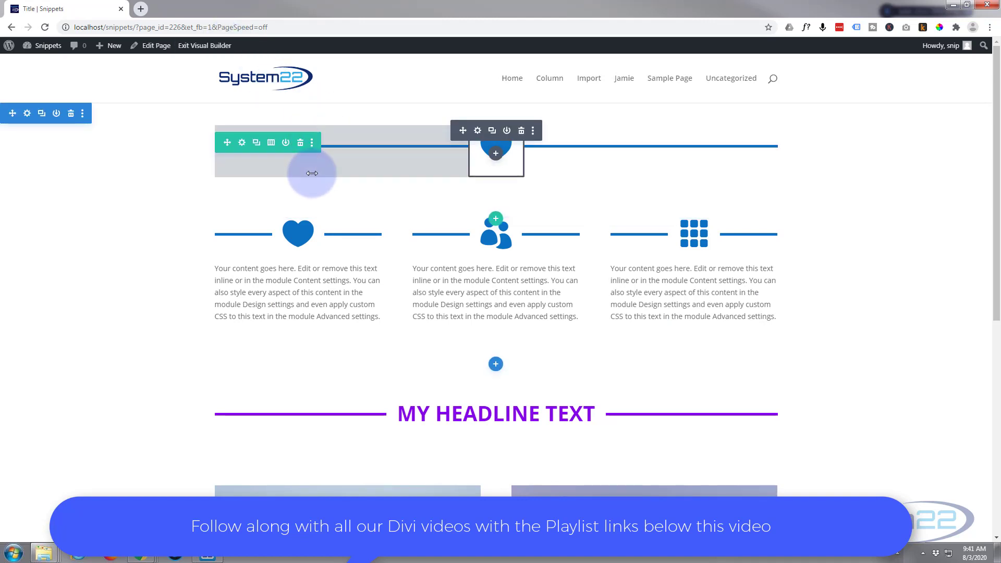
pyautogui.click(521, 131)
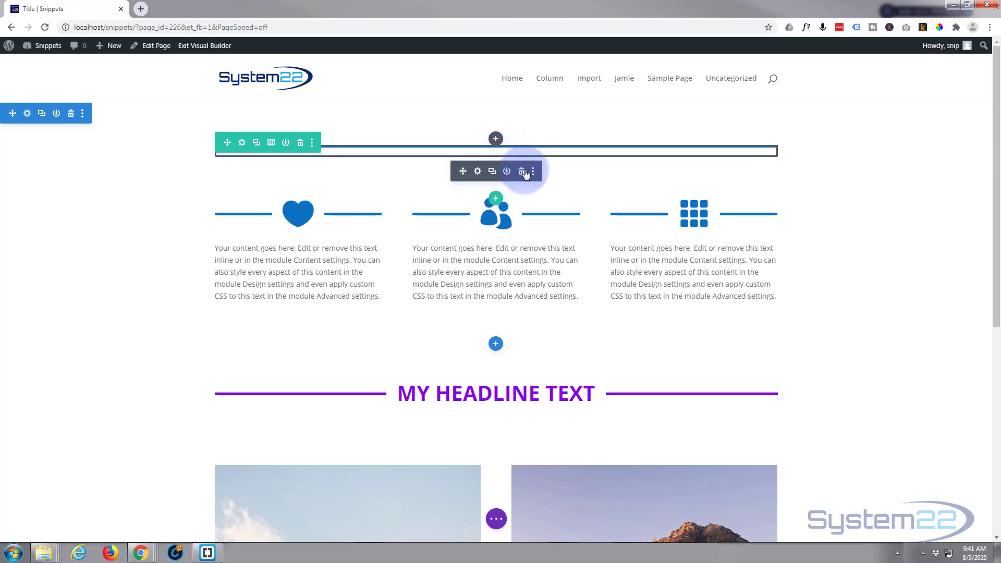
pyautogui.click(522, 172)
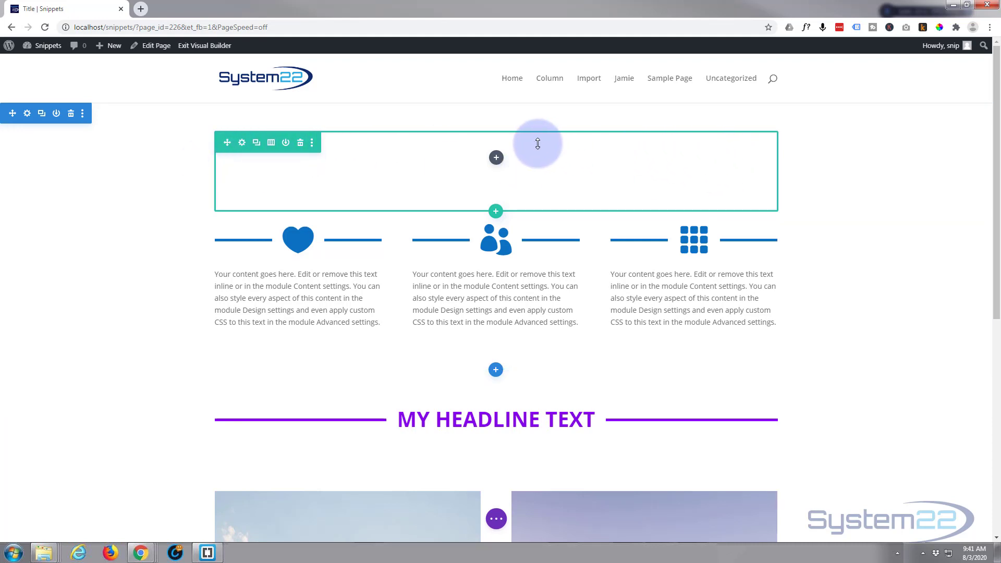
# Step: Insert a Divider module into the empty top row
pyautogui.click(496, 157)
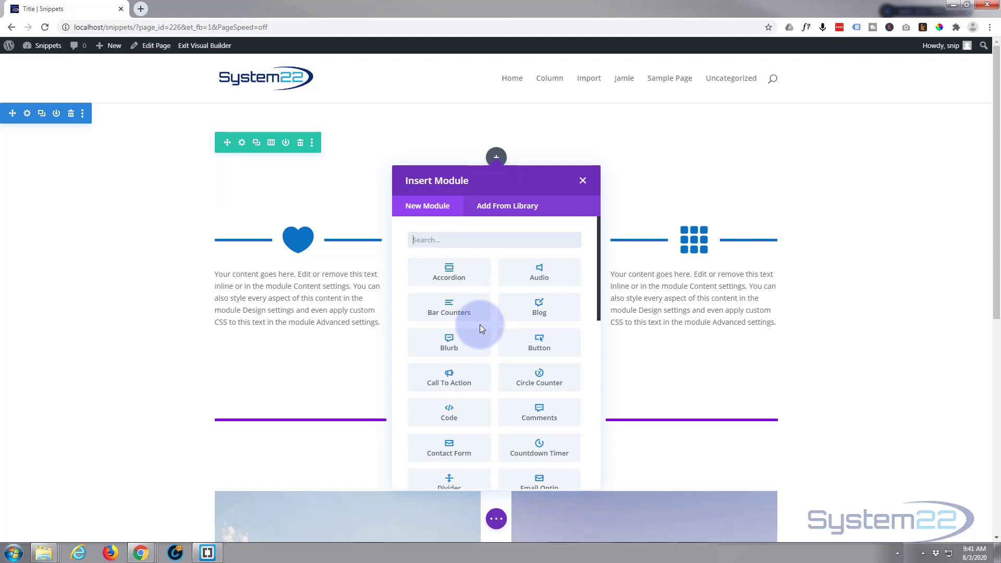
pyautogui.scroll(-8, 480, 328)
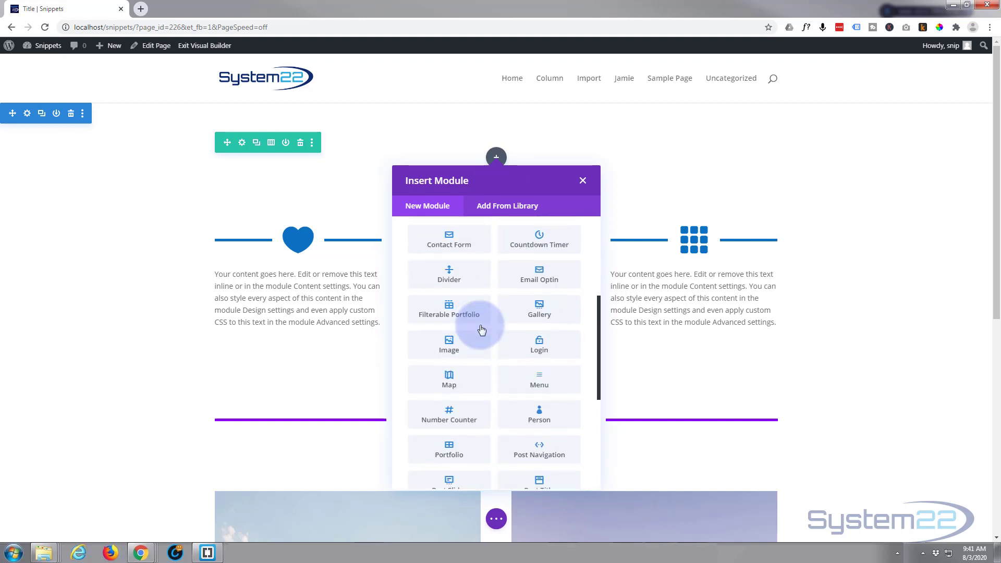
pyautogui.scroll(-1, 481, 331)
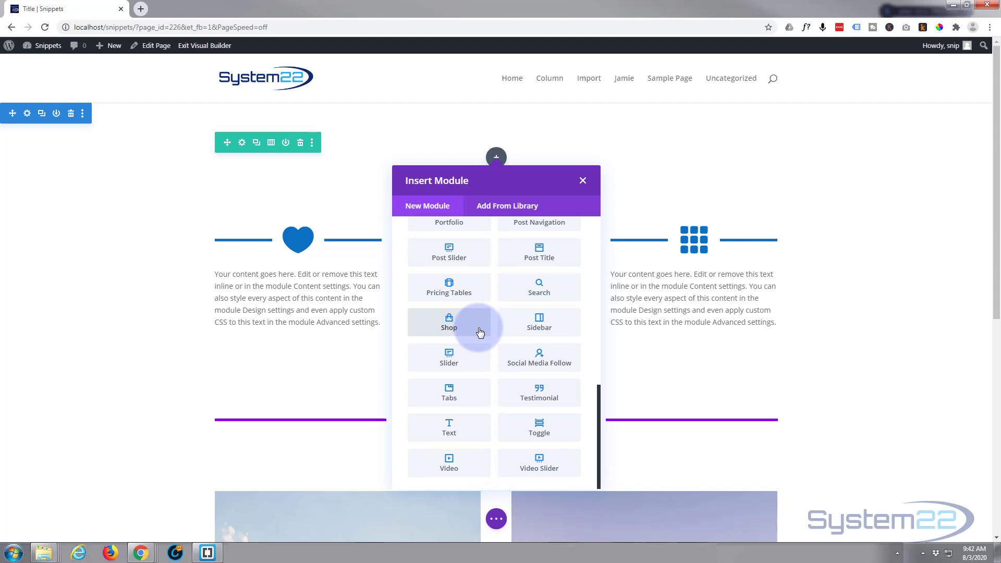
pyautogui.scroll(3, 480, 332)
pyautogui.scroll(4, 480, 332)
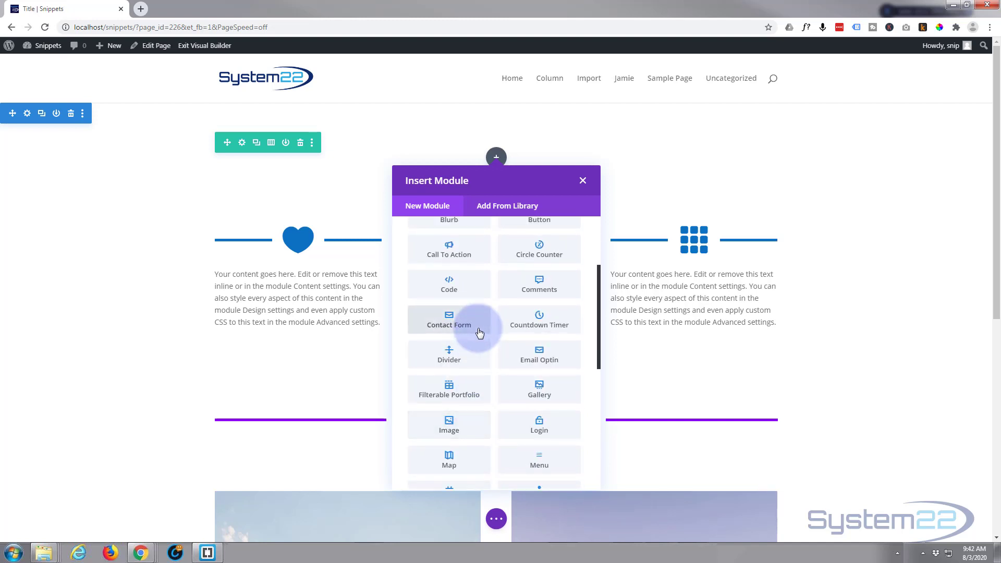
pyautogui.click(447, 353)
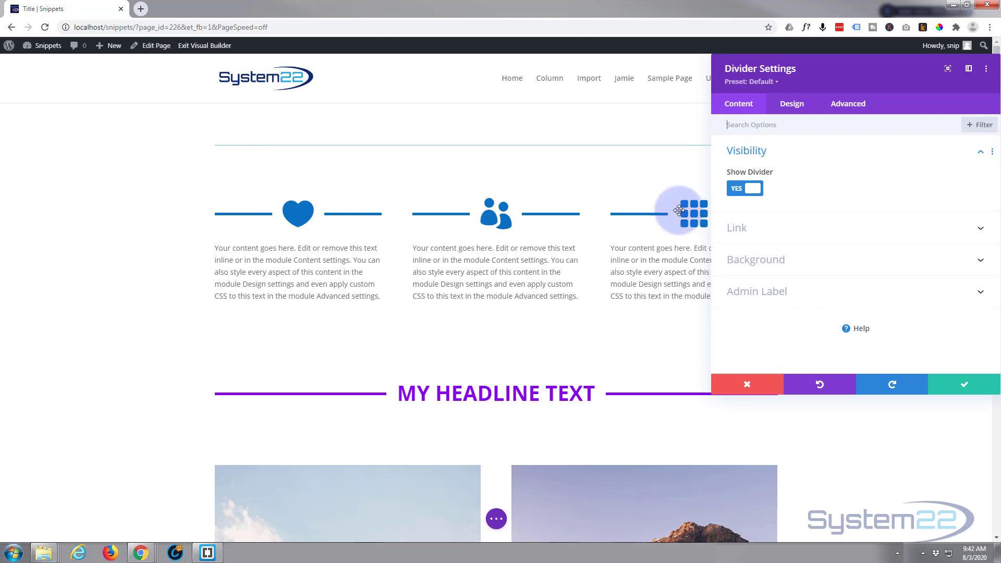
# Step: Make the divider line blue and 5px thick, with centre module alignment
pyautogui.click(790, 111)
pyautogui.click(842, 151)
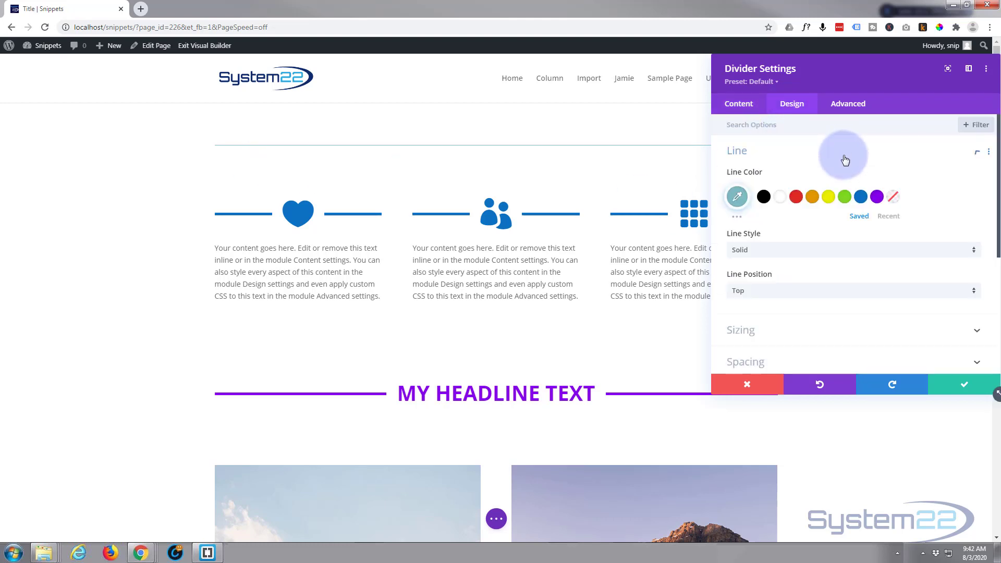
pyautogui.click(863, 201)
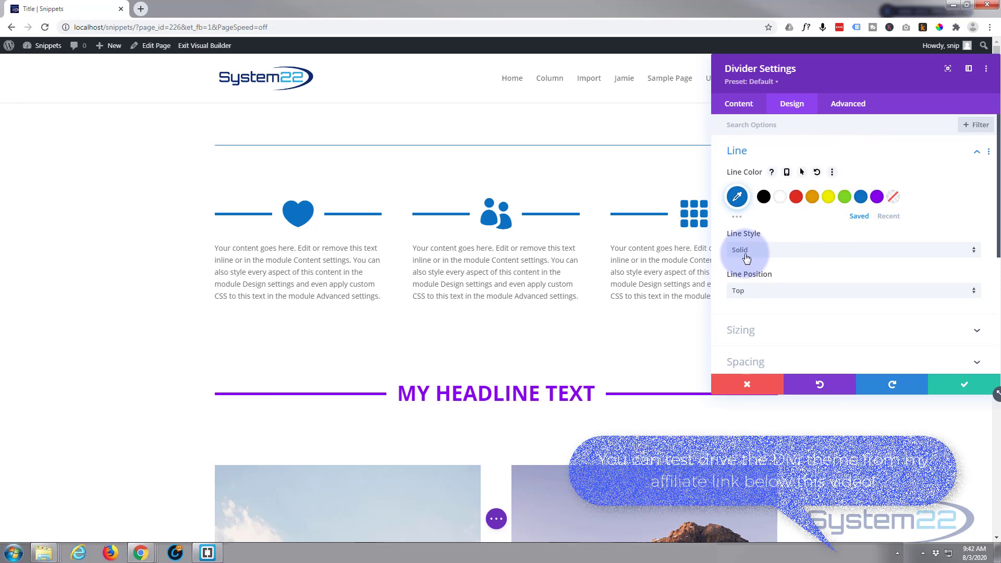
pyautogui.scroll(-1, 790, 280)
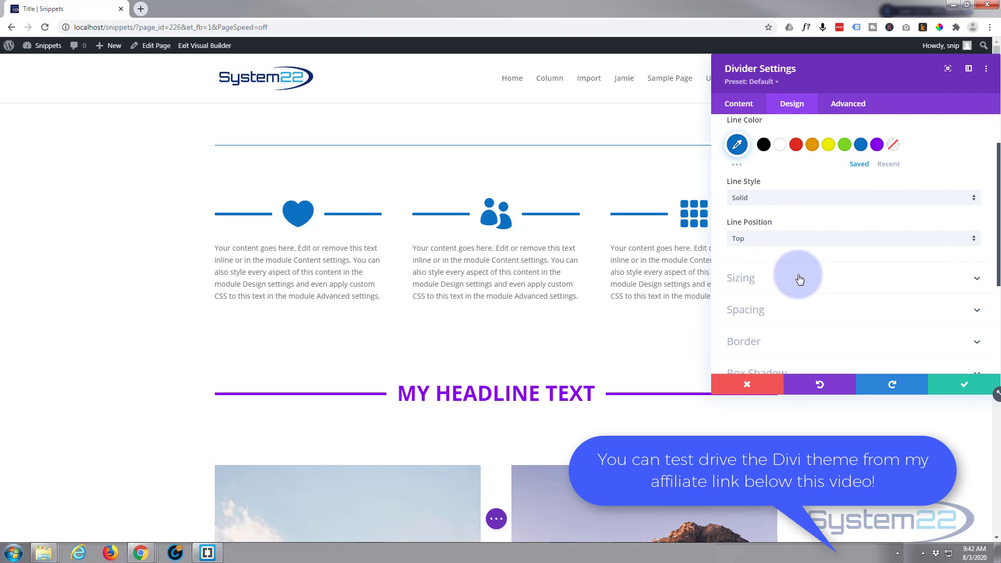
pyautogui.click(800, 281)
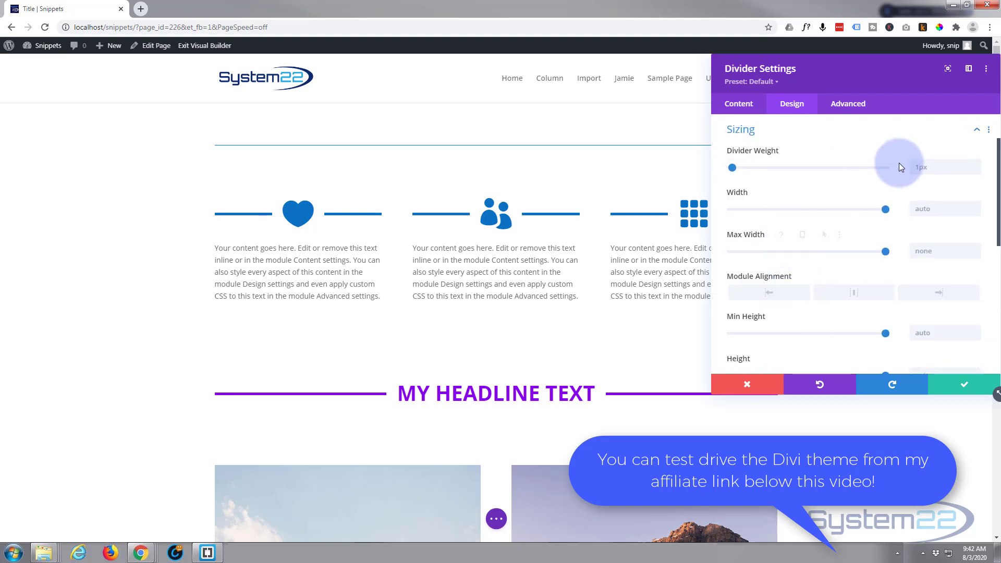
pyautogui.click(977, 164)
pyautogui.click(976, 163)
pyautogui.click(977, 164)
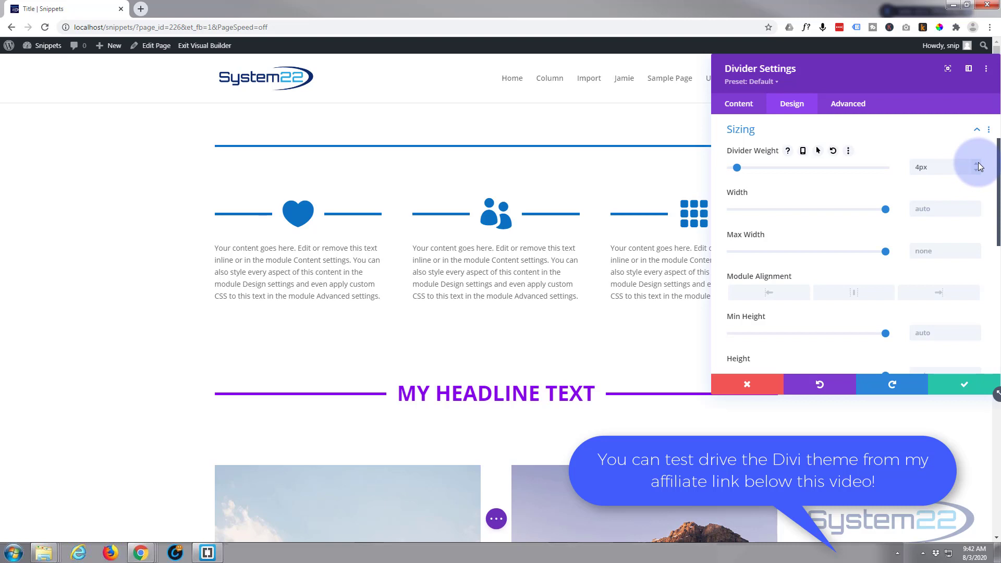
pyautogui.click(977, 164)
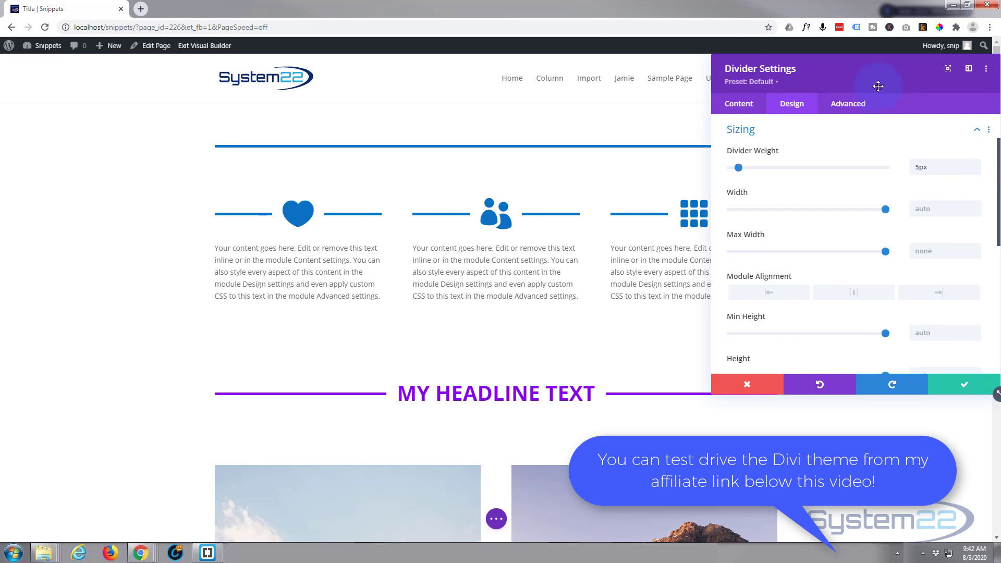
pyautogui.click(856, 295)
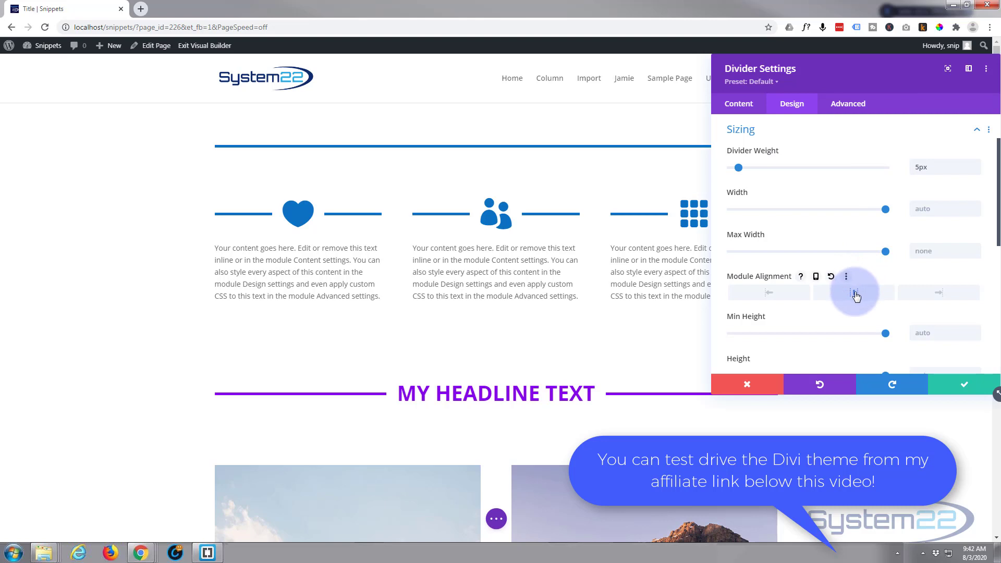
# Step: Set the line position to Vertically Centered and save the divider settings
pyautogui.scroll(2, 854, 295)
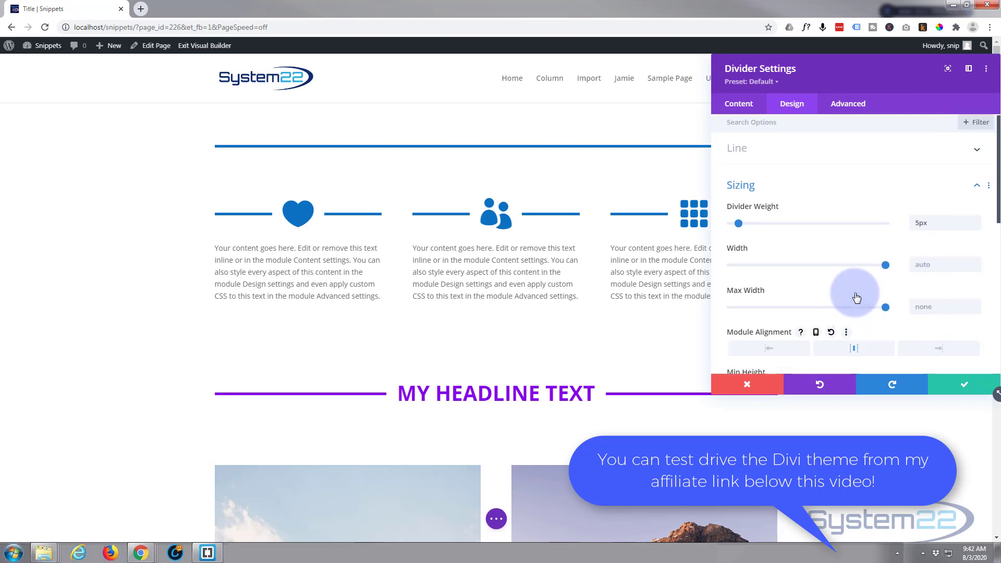
pyautogui.click(870, 156)
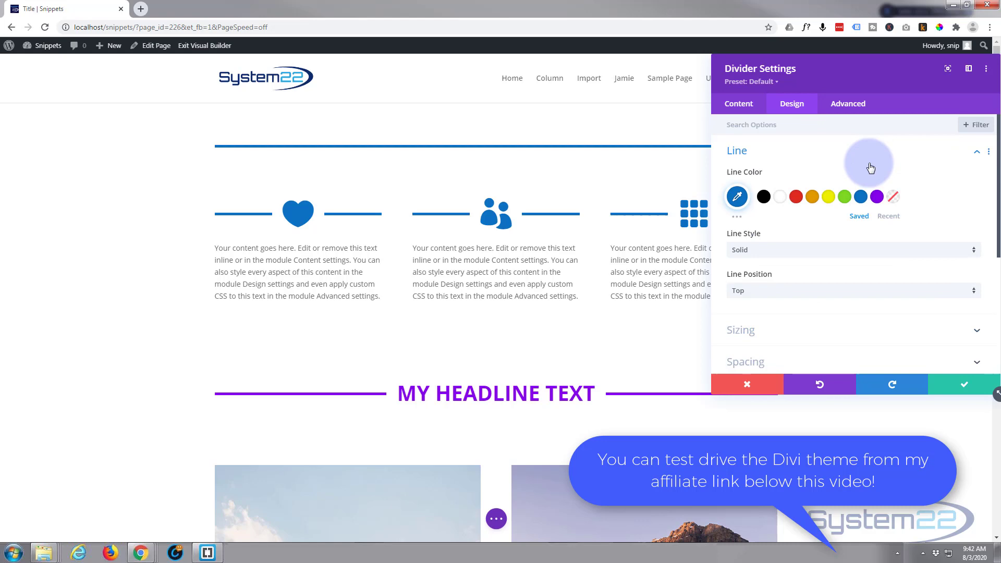
pyautogui.click(760, 295)
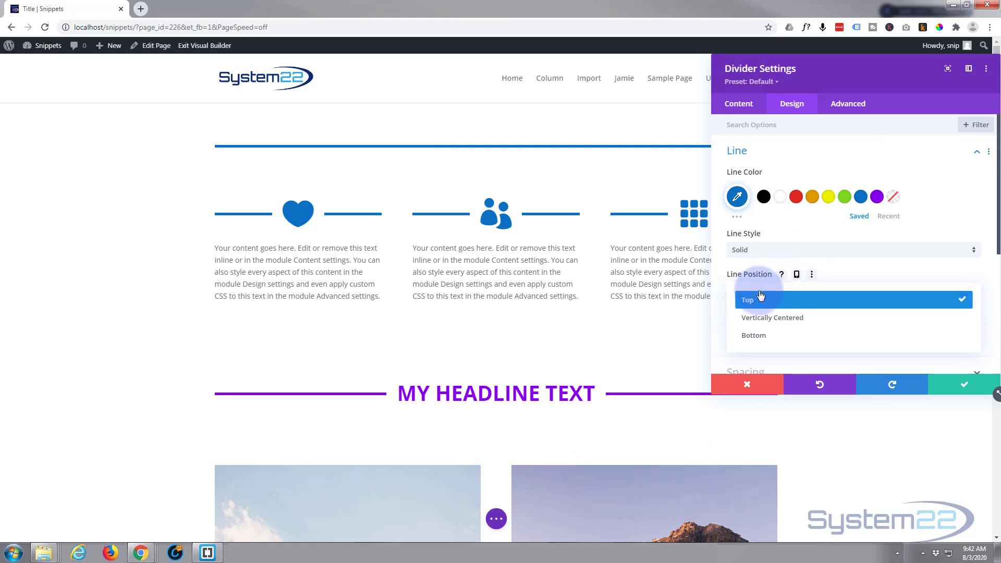
pyautogui.click(770, 320)
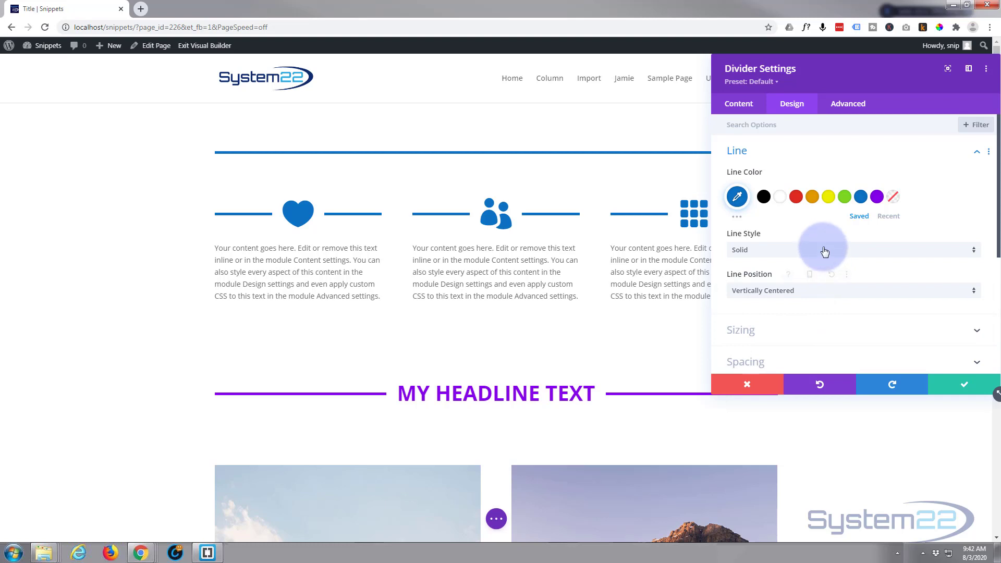
pyautogui.click(965, 385)
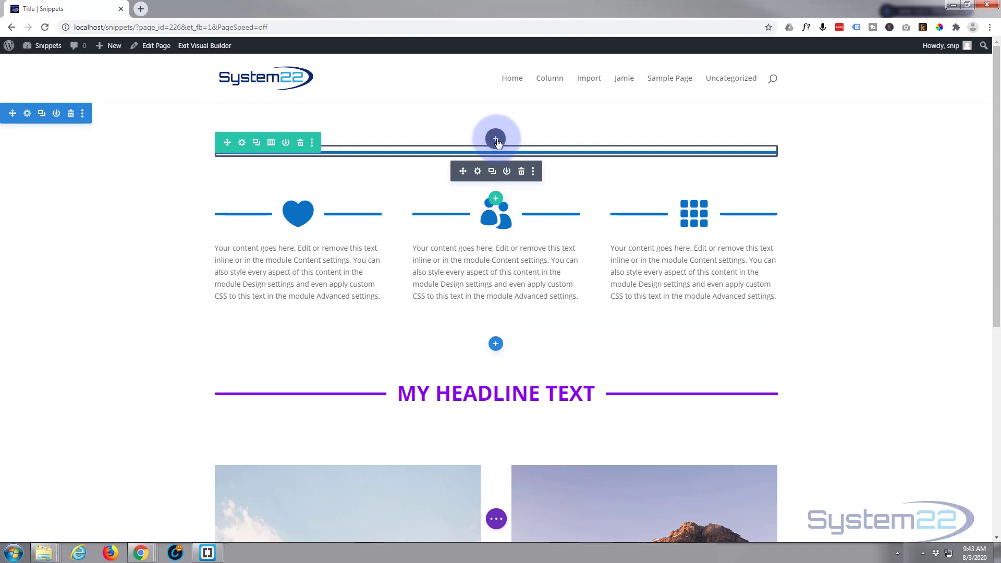
# Step: Add a Blurb module below the divider and delete its placeholder title and body text
pyautogui.click(496, 139)
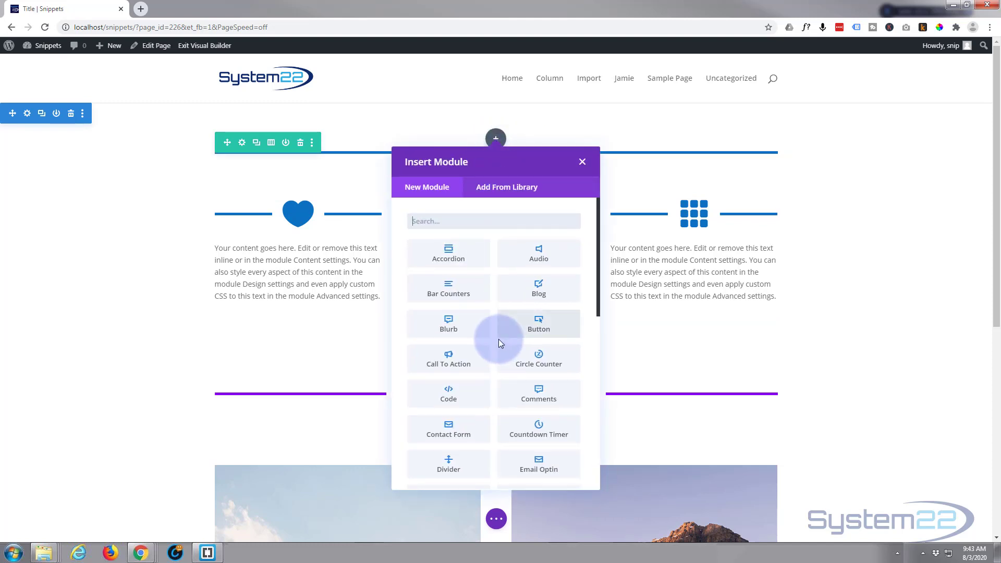
pyautogui.click(443, 329)
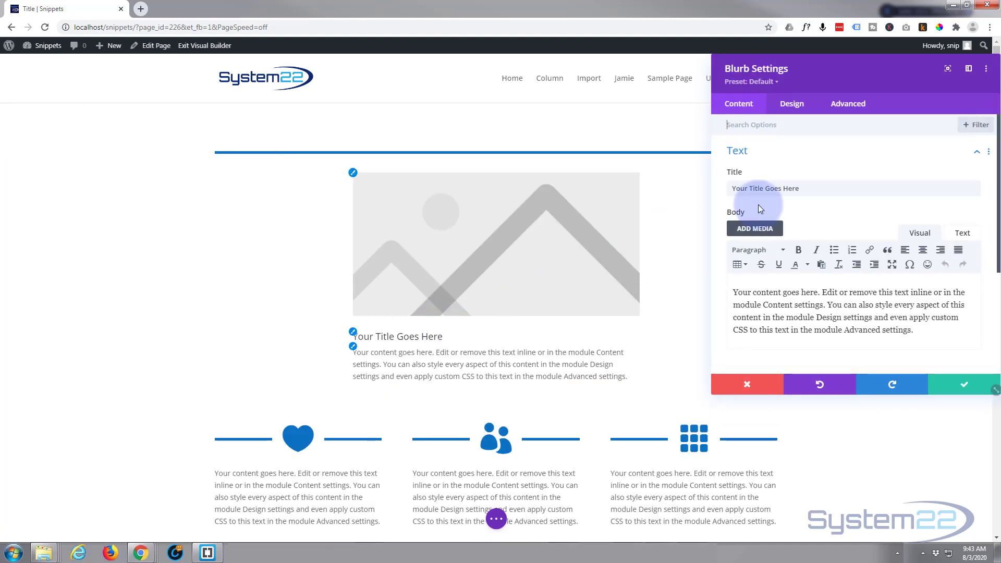
pyautogui.moveTo(802, 188); pyautogui.dragTo(692, 193)
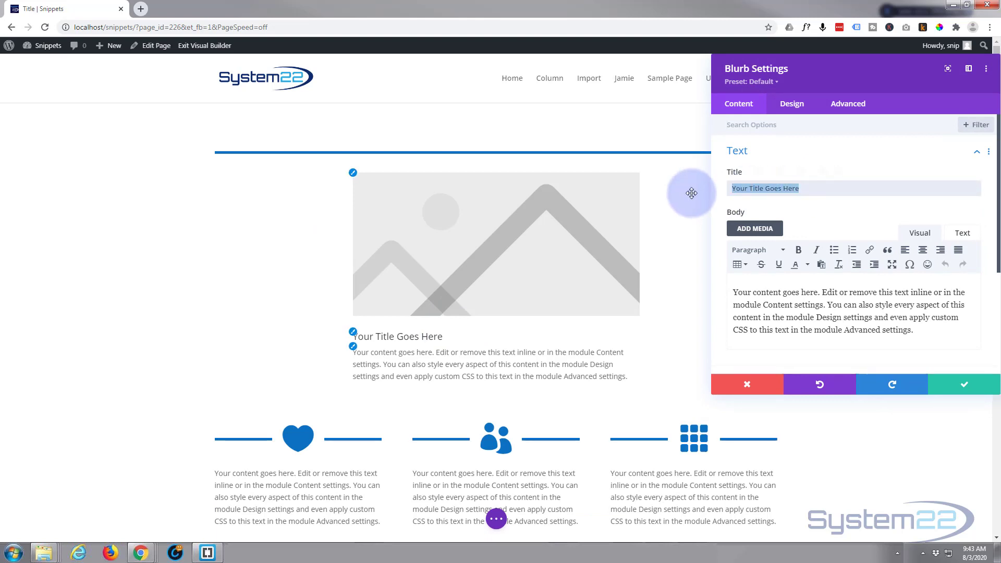
pyautogui.press('BackSpace')
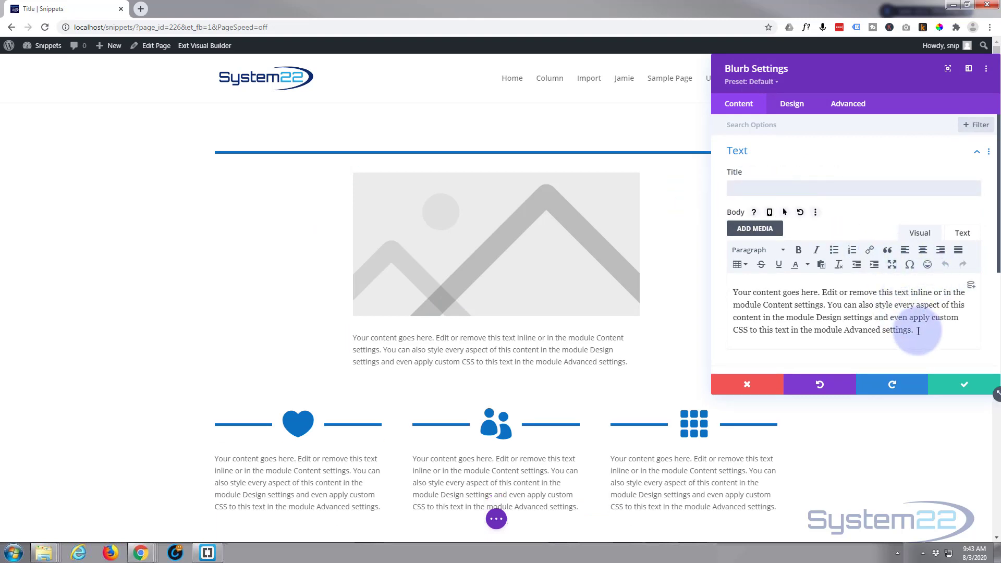
pyautogui.moveTo(913, 330); pyautogui.dragTo(690, 283)
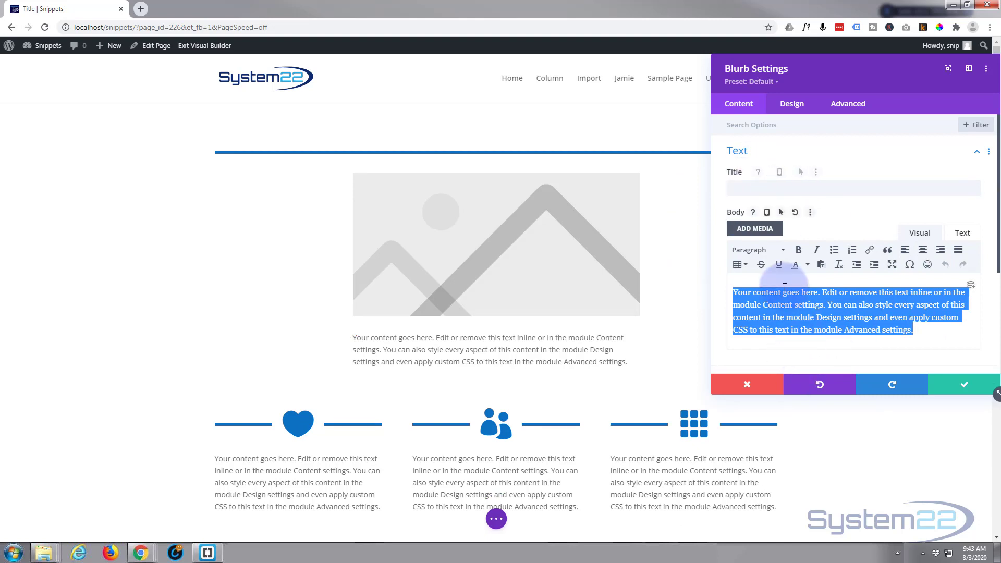
pyautogui.press('BackSpace')
pyautogui.scroll(-2, 786, 284)
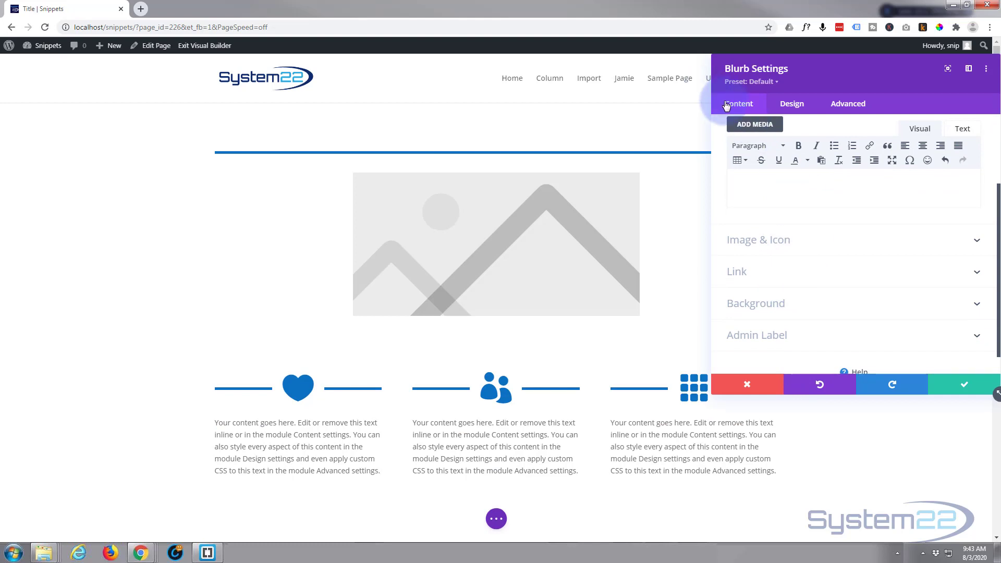
# Step: Turn on Use Icon for the blurb and choose the circled up-arrow icon
pyautogui.click(838, 245)
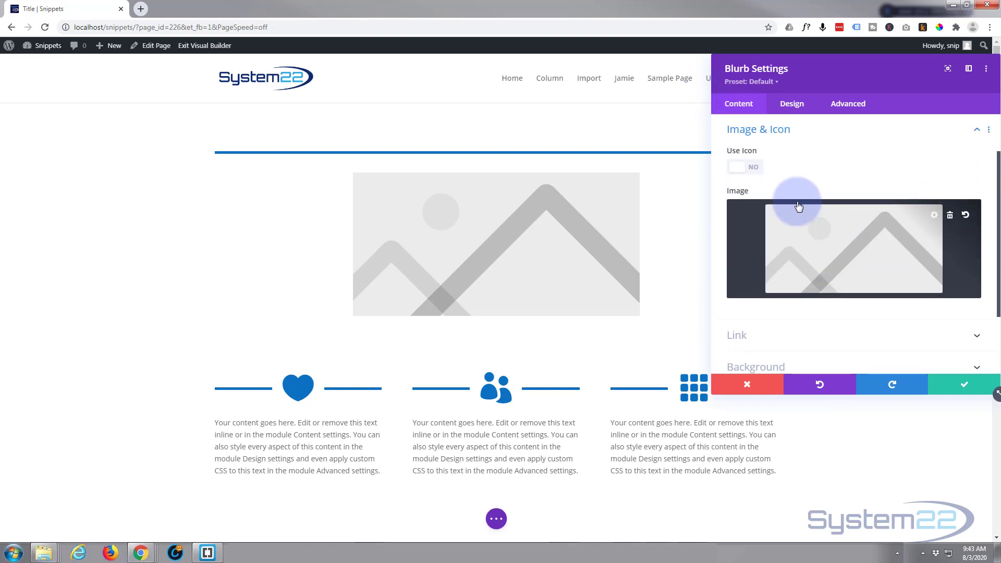
pyautogui.click(754, 170)
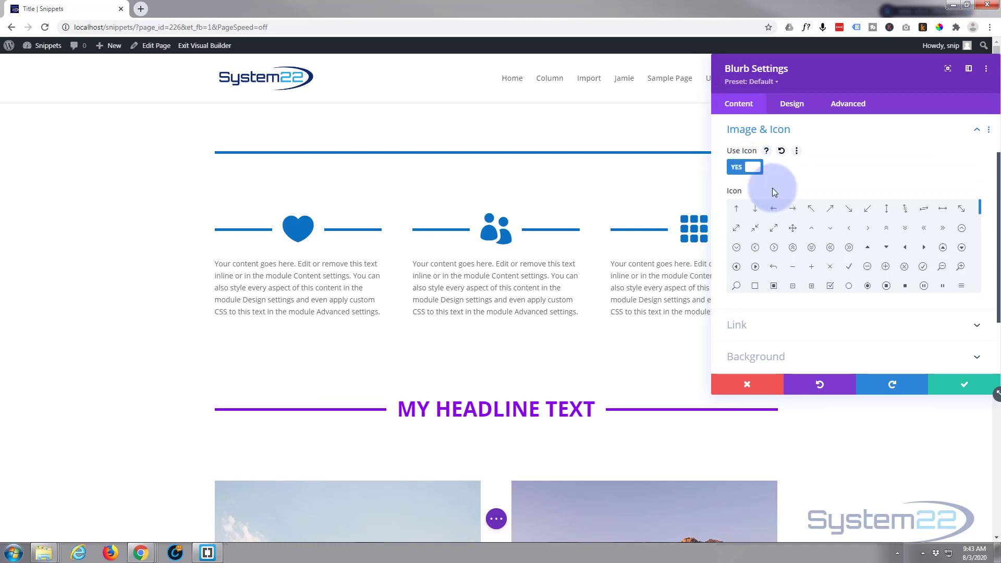
pyautogui.scroll(-5, 837, 238)
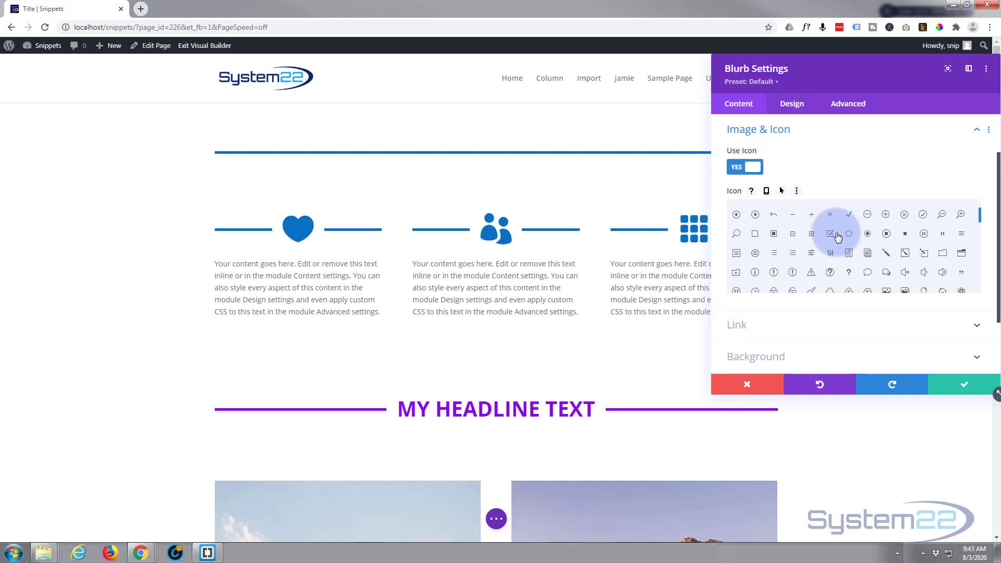
pyautogui.scroll(-5, 837, 237)
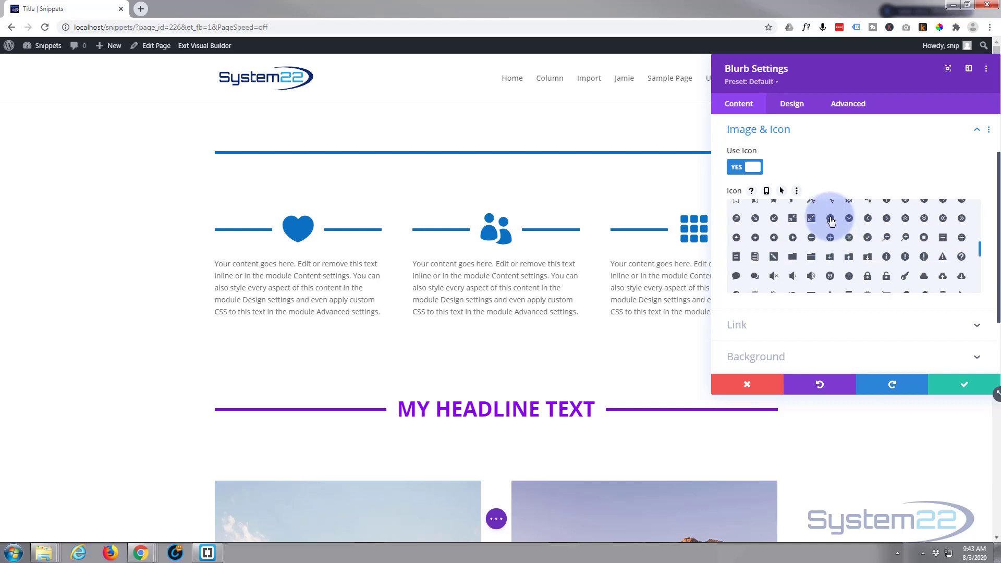
pyautogui.click(830, 217)
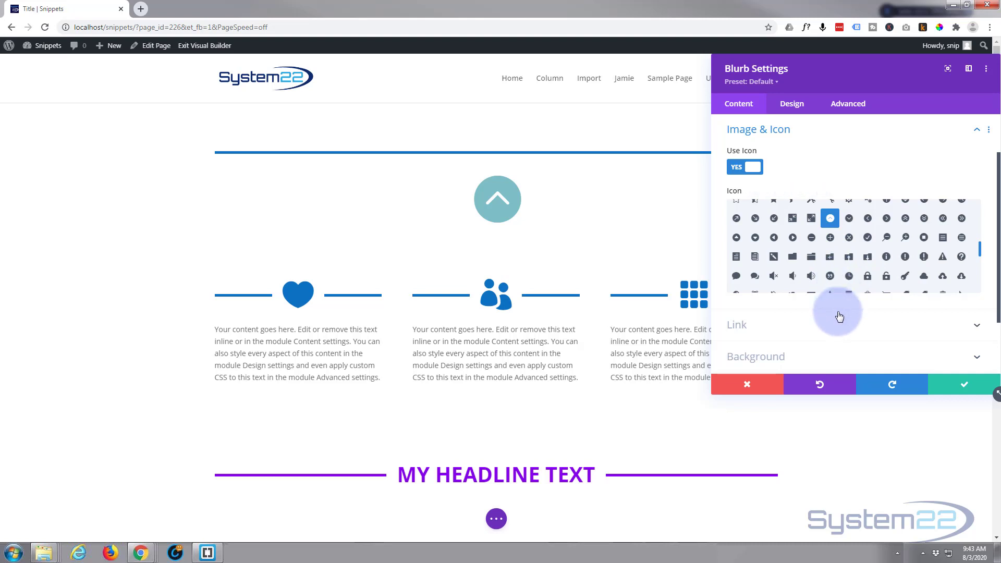
pyautogui.scroll(-3, 838, 317)
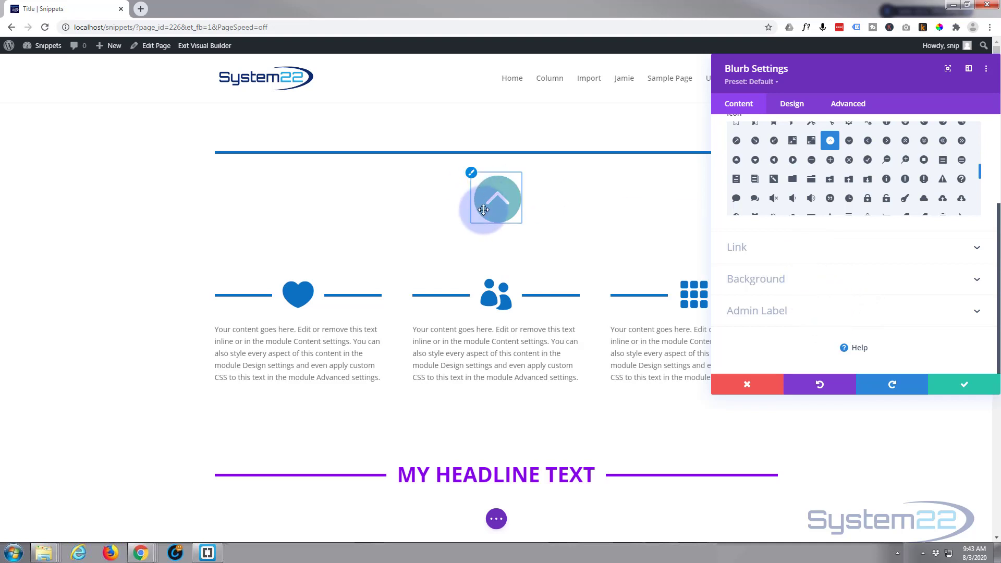
pyautogui.click(793, 105)
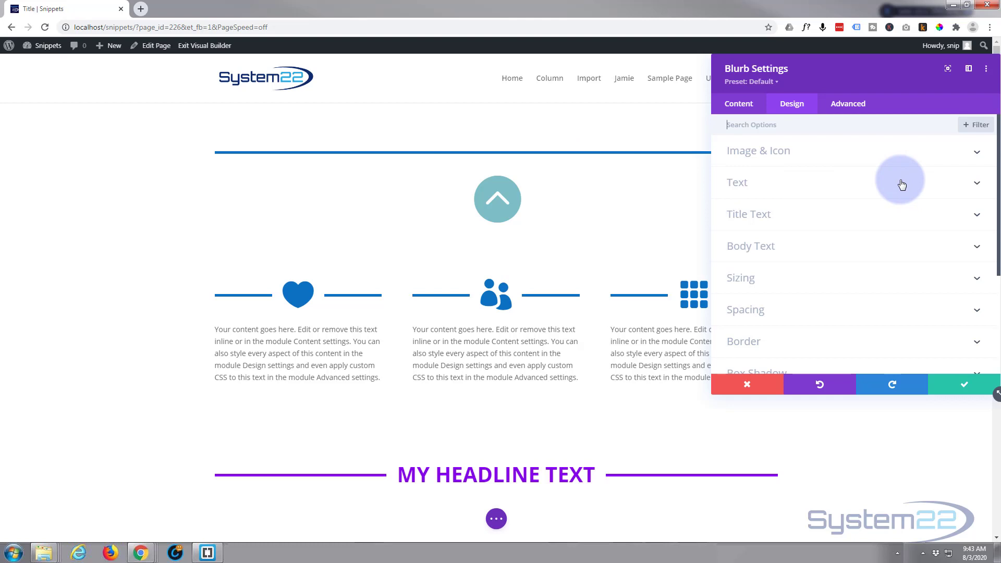
# Step: Colour the icon blue, try a white circle with blue border, then disable Circle Icon
pyautogui.click(830, 158)
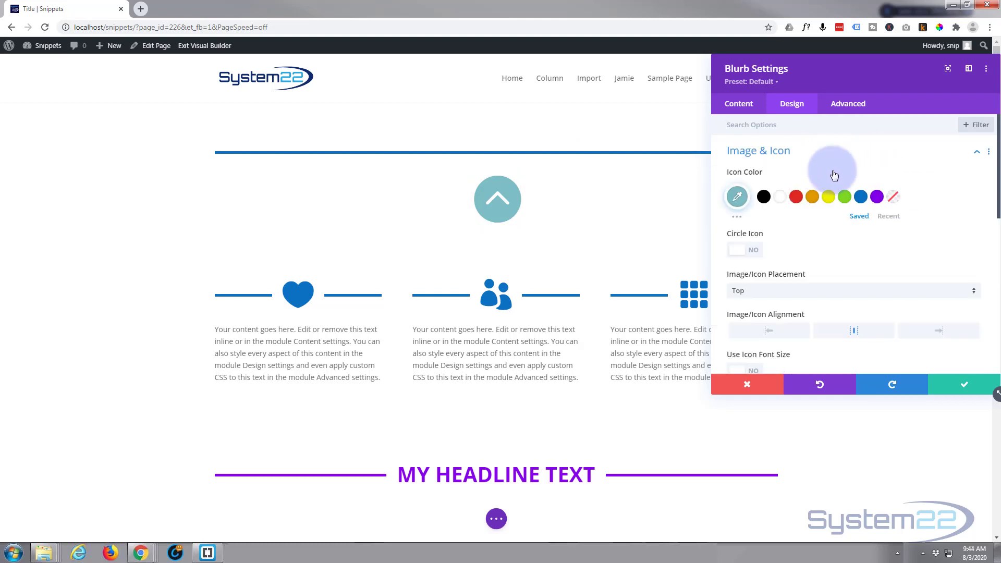
pyautogui.click(863, 202)
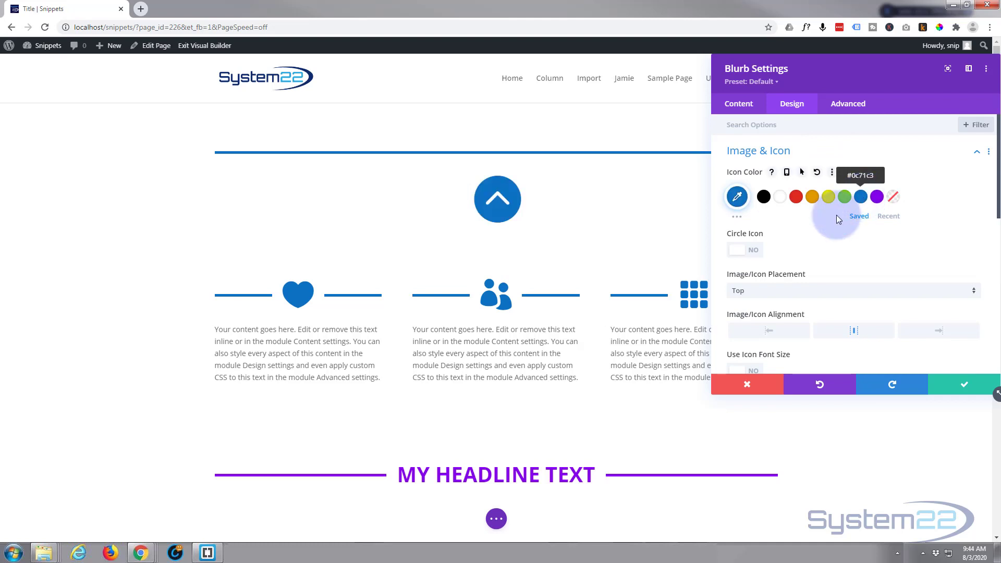
pyautogui.scroll(-1, 814, 228)
pyautogui.click(755, 199)
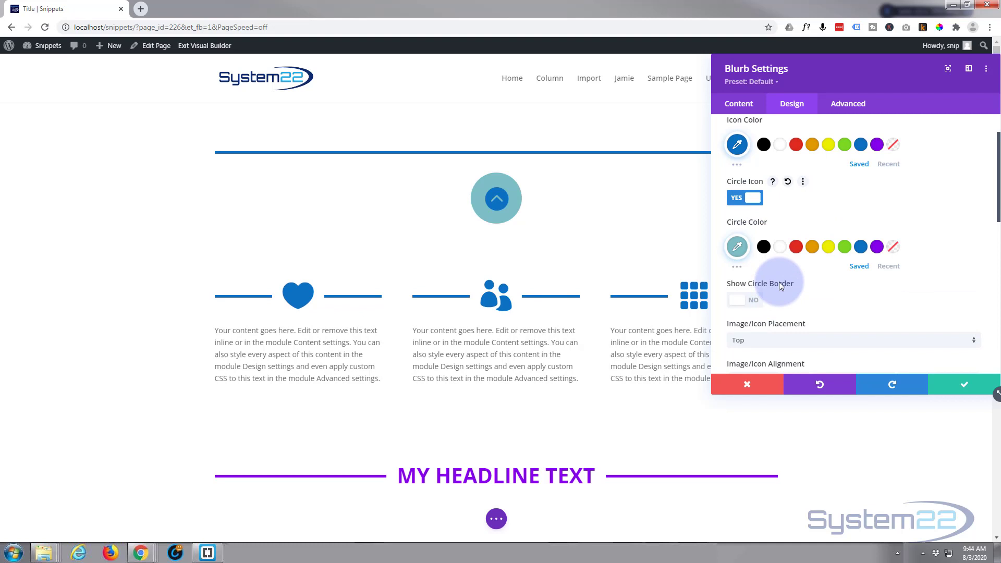
pyautogui.click(757, 305)
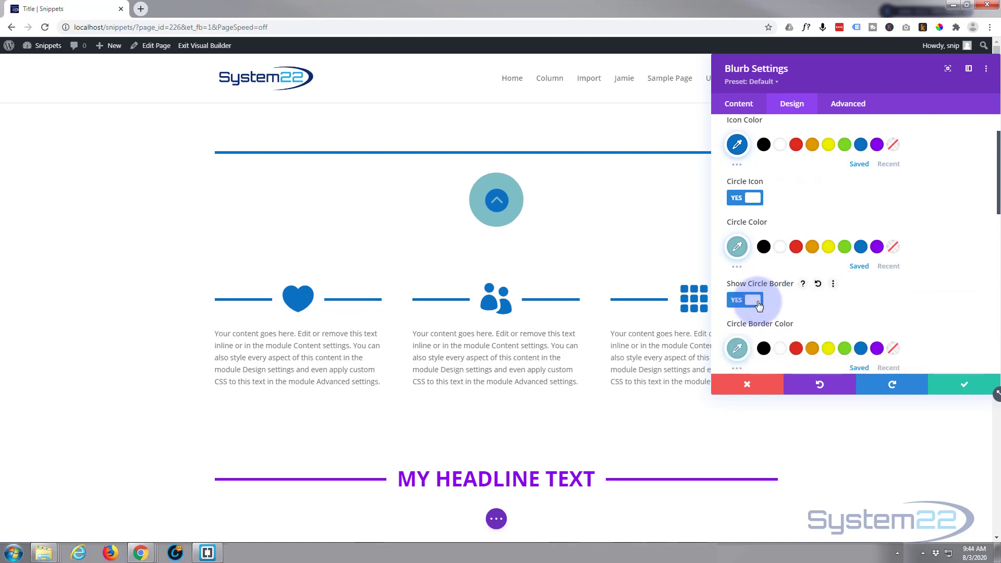
pyautogui.click(861, 348)
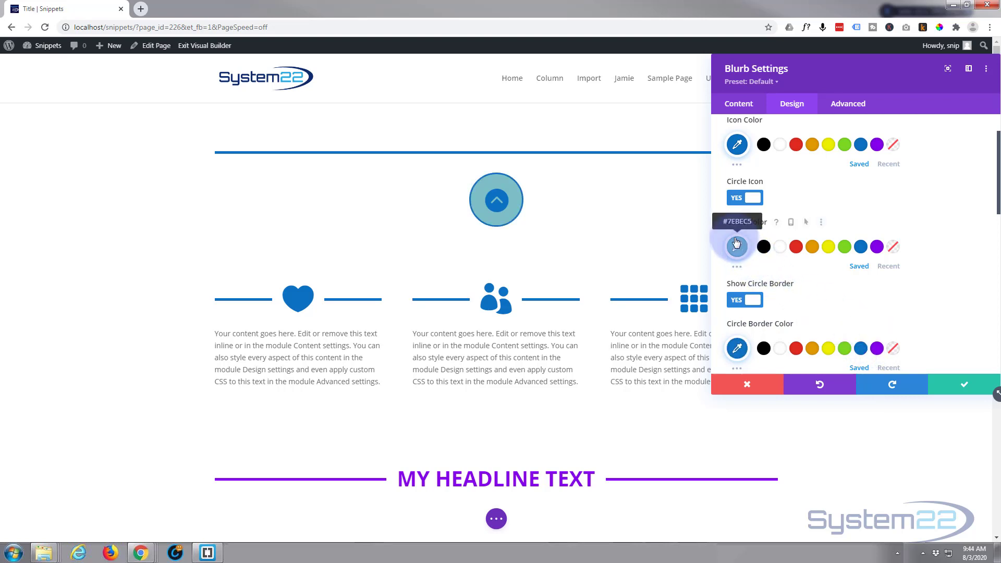
pyautogui.click(779, 247)
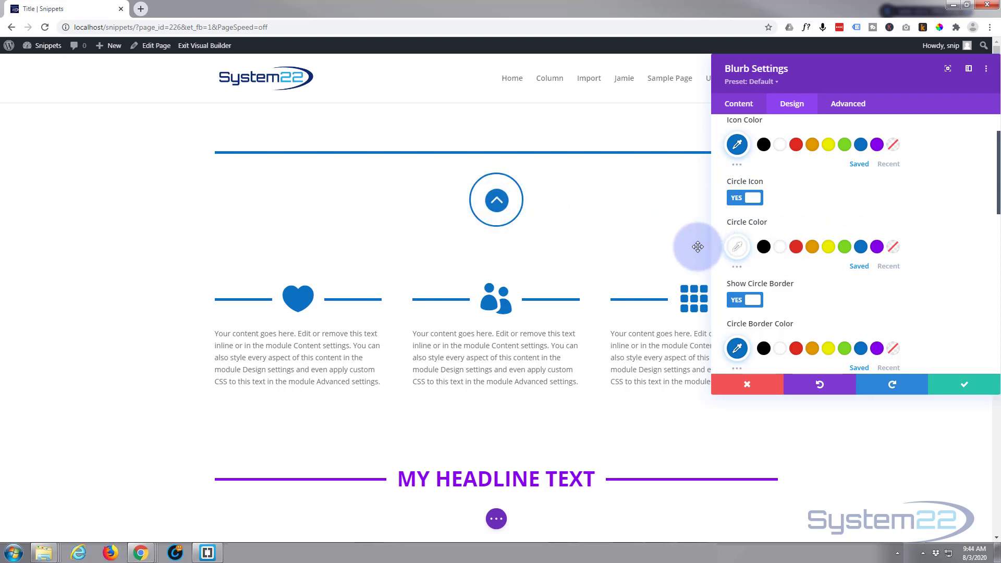
pyautogui.click(737, 200)
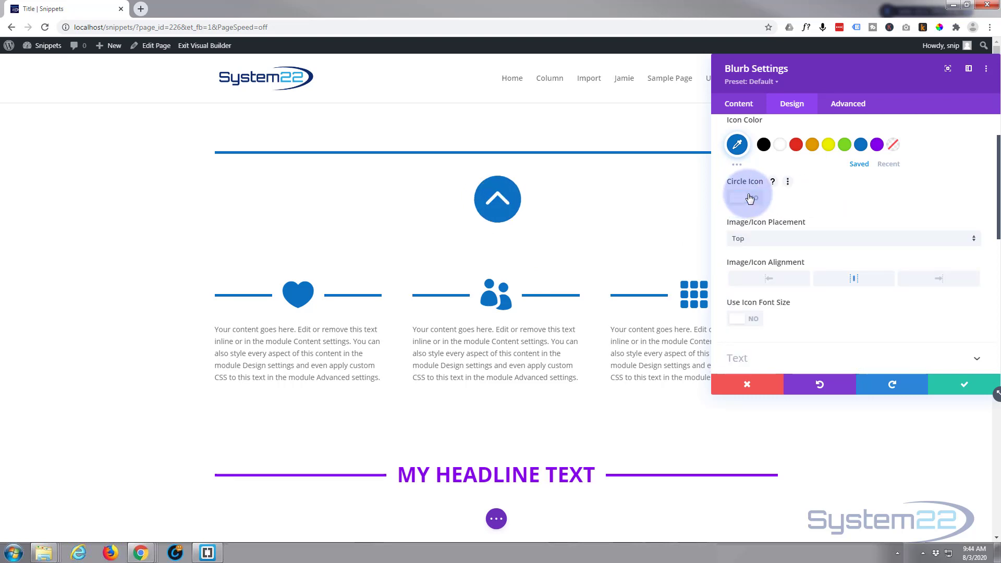
# Step: Enable Use Icon Font Size and set the icon size to 60
pyautogui.scroll(-1, 816, 197)
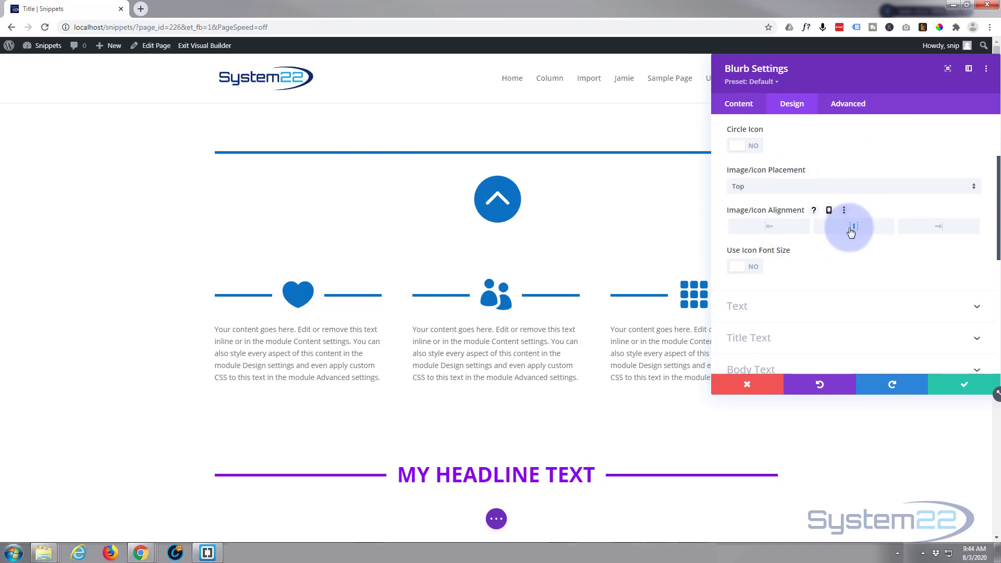
pyautogui.scroll(-1, 852, 236)
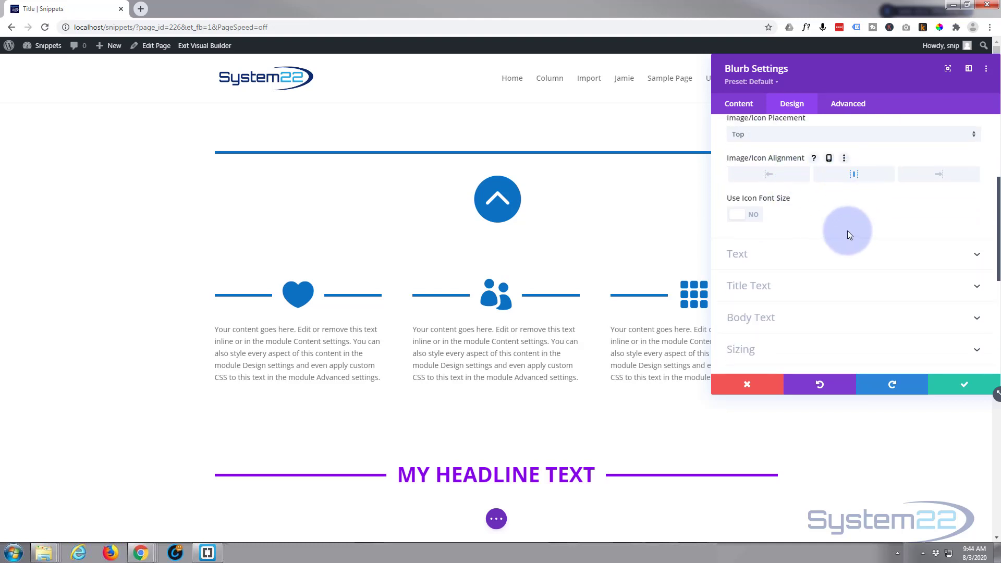
pyautogui.click(754, 214)
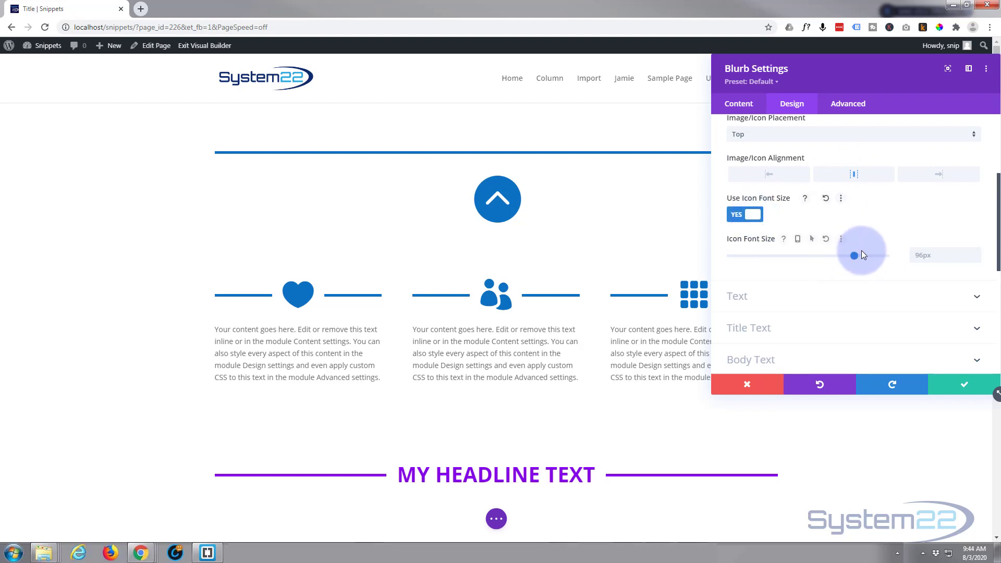
pyautogui.click(926, 255)
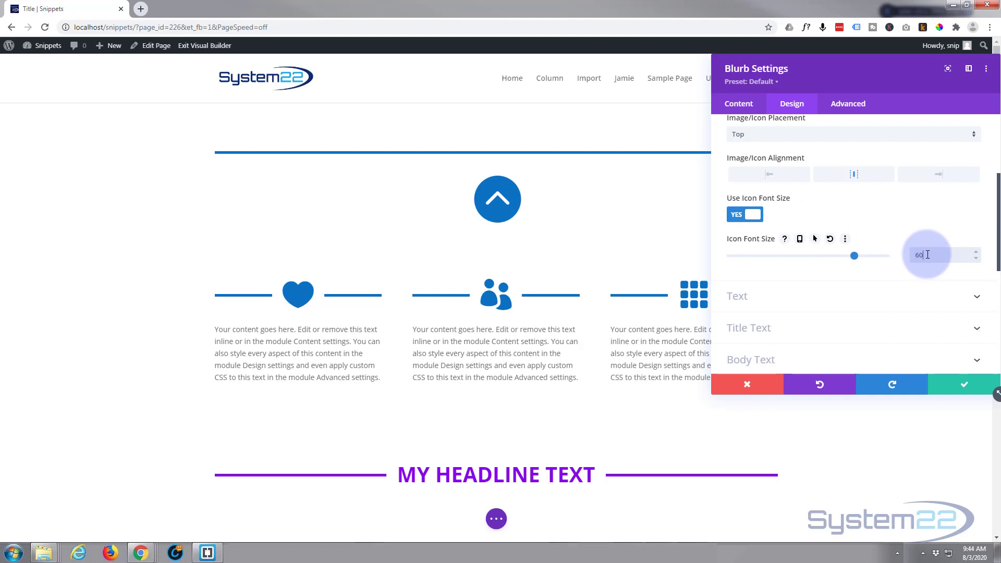
pyautogui.write('60')
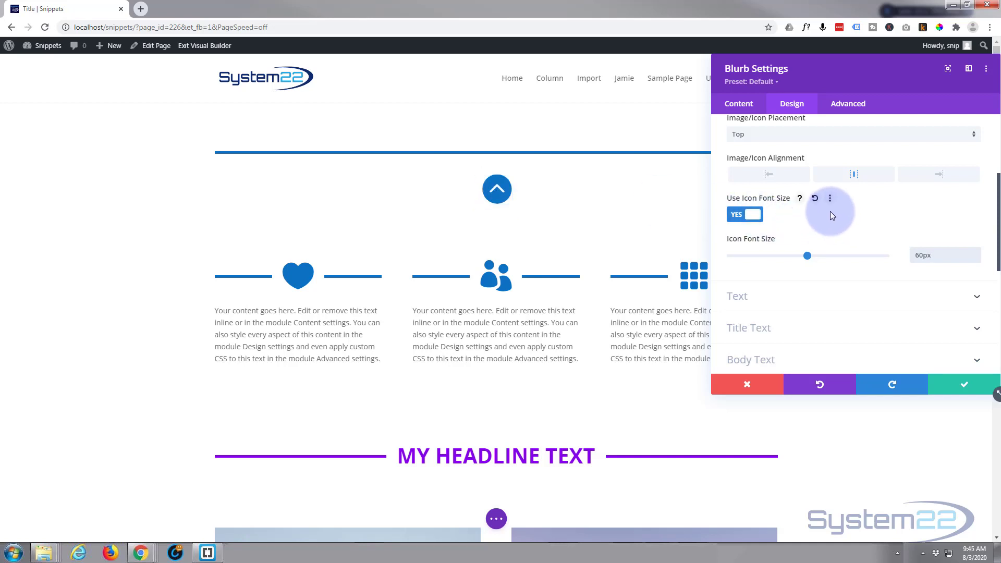
# Step: Set the blurb's height to 65px in the Sizing options
pyautogui.scroll(-3, 831, 216)
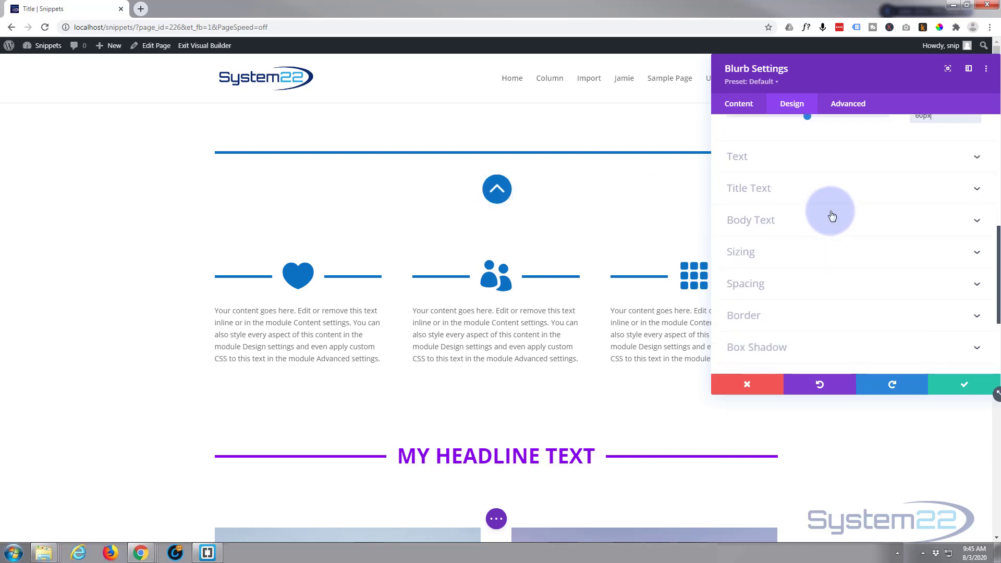
pyautogui.scroll(-1, 831, 215)
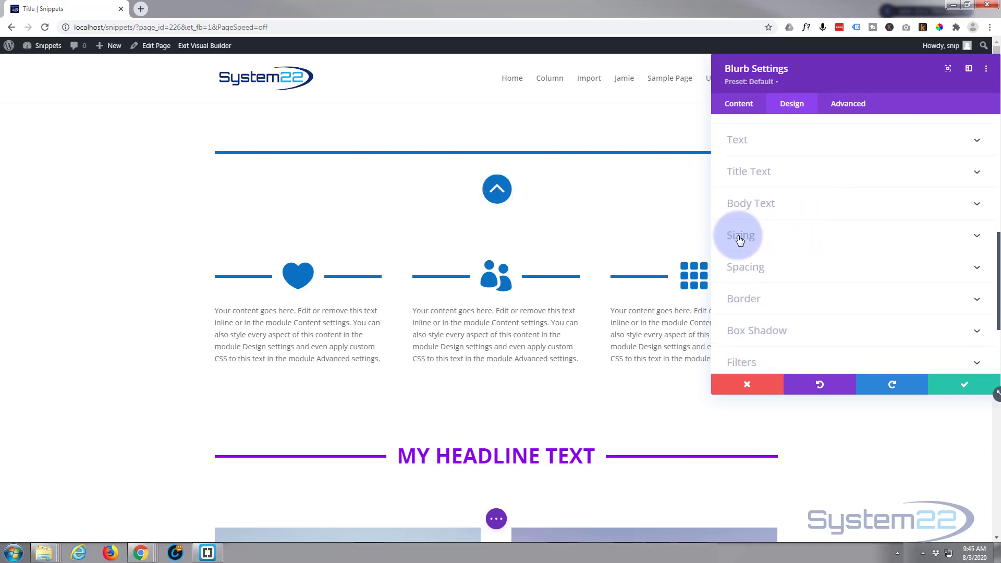
pyautogui.click(829, 235)
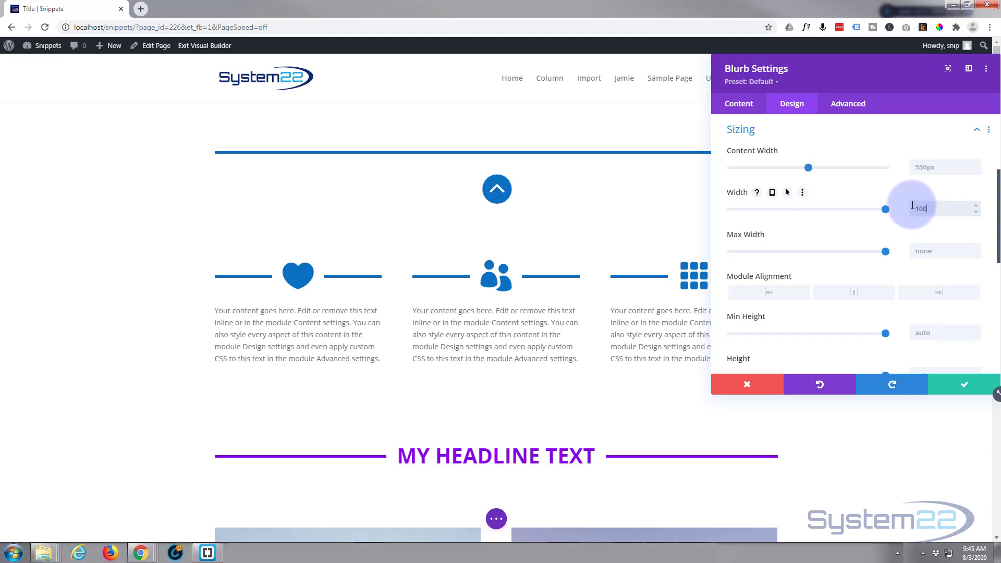
pyautogui.write('px')
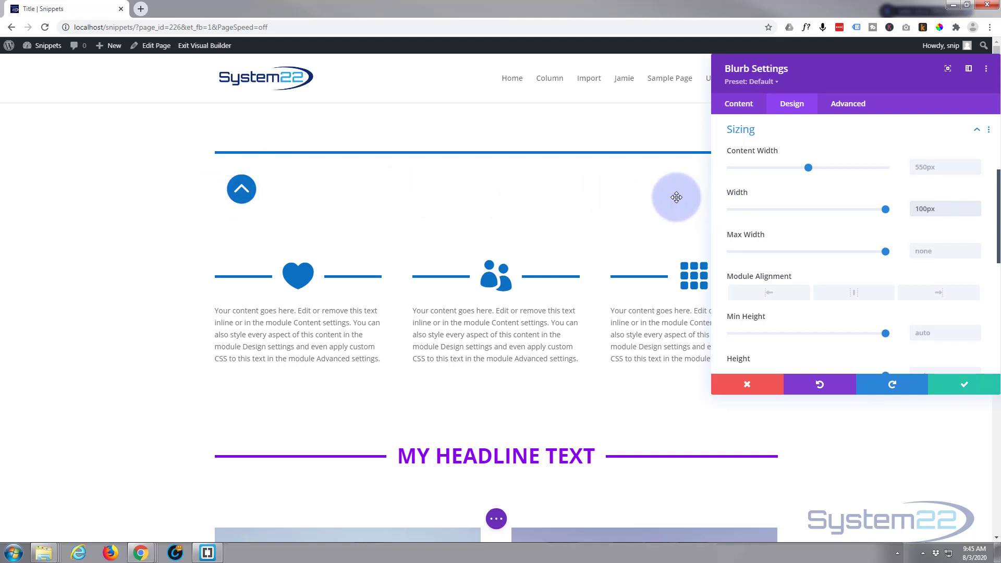
pyautogui.moveTo(822, 238)
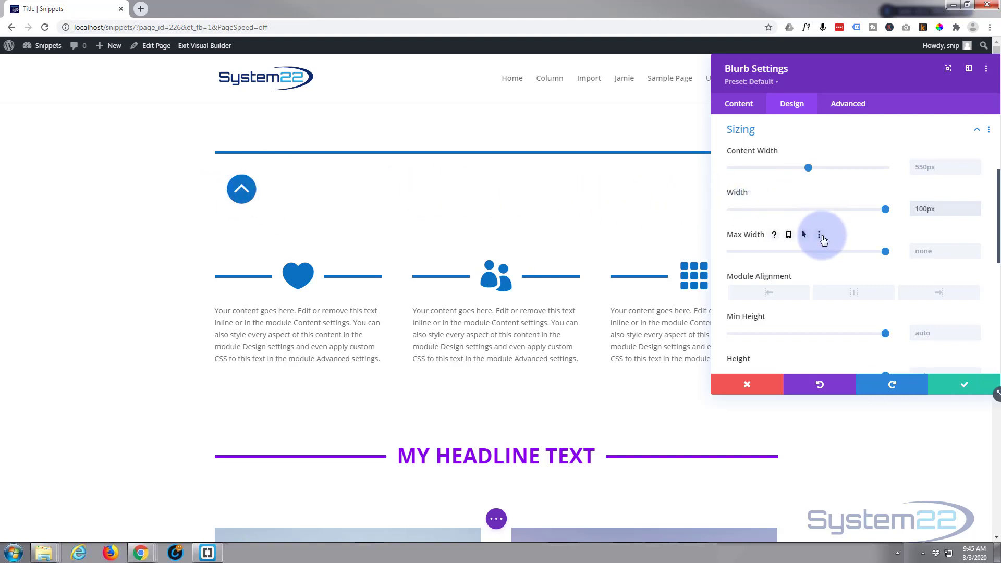
pyautogui.scroll(-3, 823, 239)
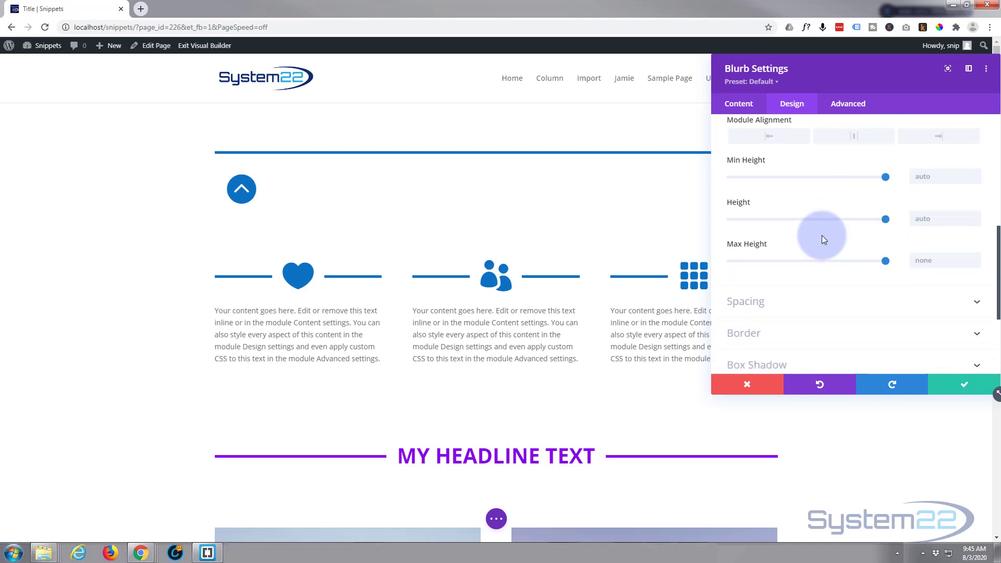
pyautogui.scroll(-1, 822, 237)
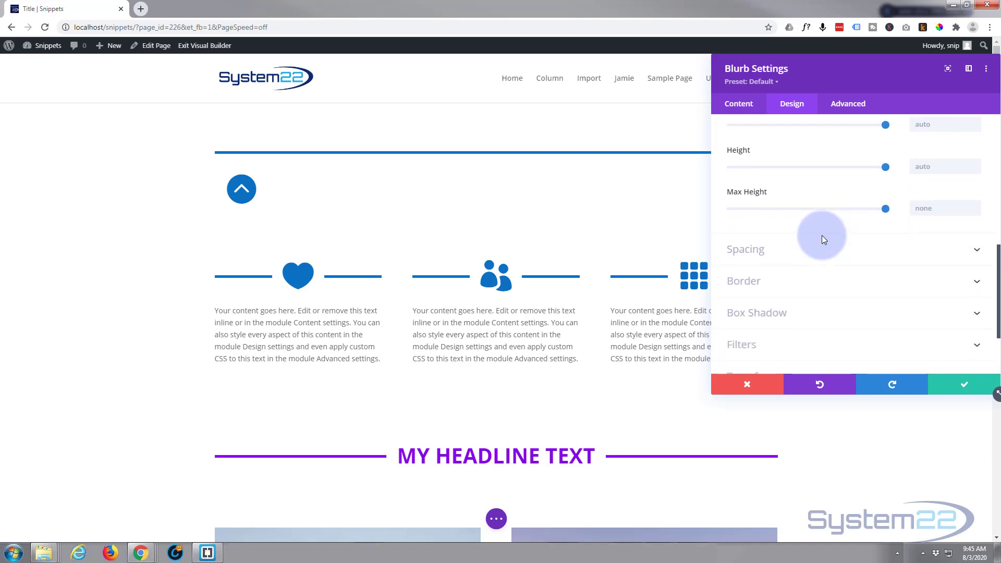
pyautogui.click(913, 168)
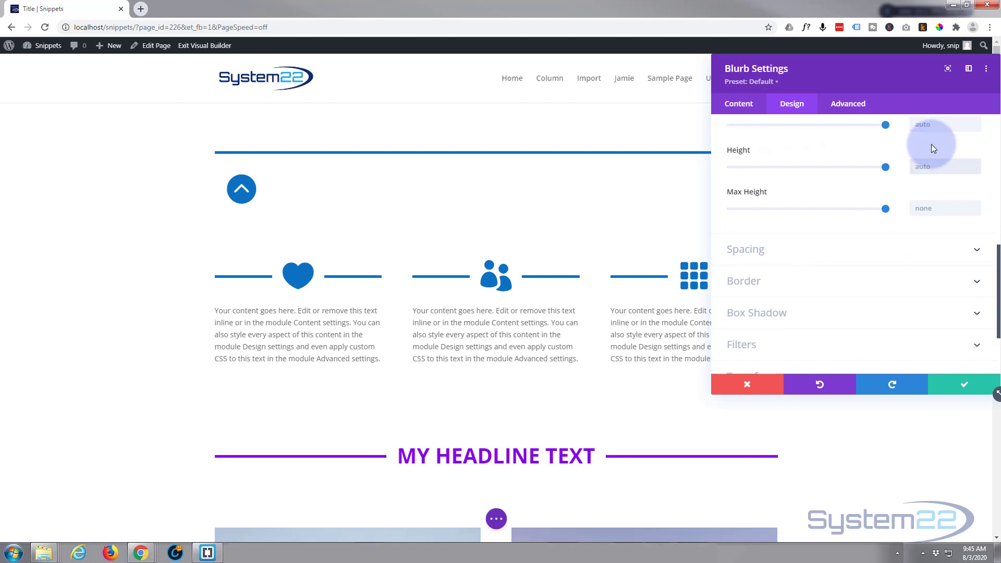
pyautogui.write('65px')
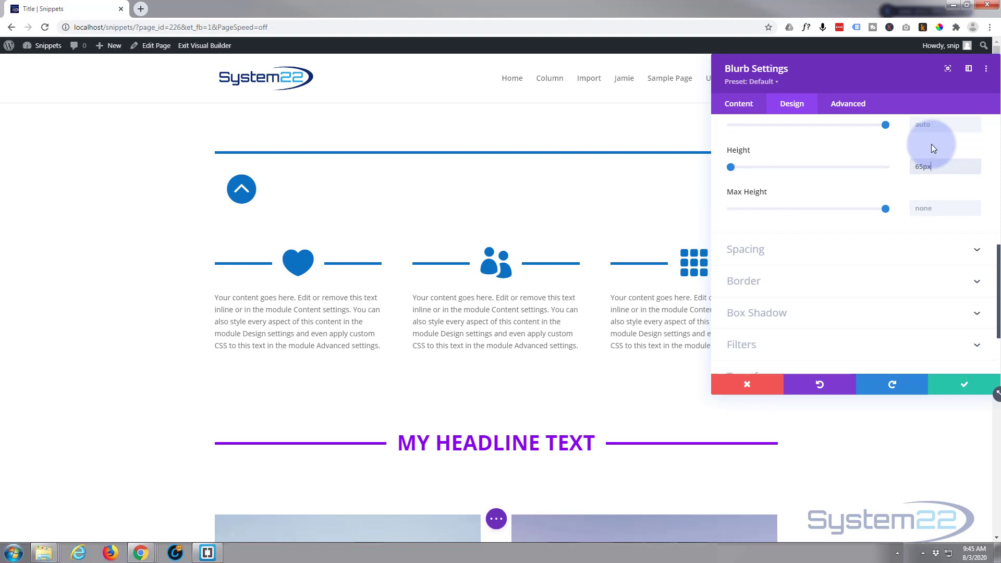
# Step: Set the blurb's Module Alignment to Center
pyautogui.scroll(2, 853, 218)
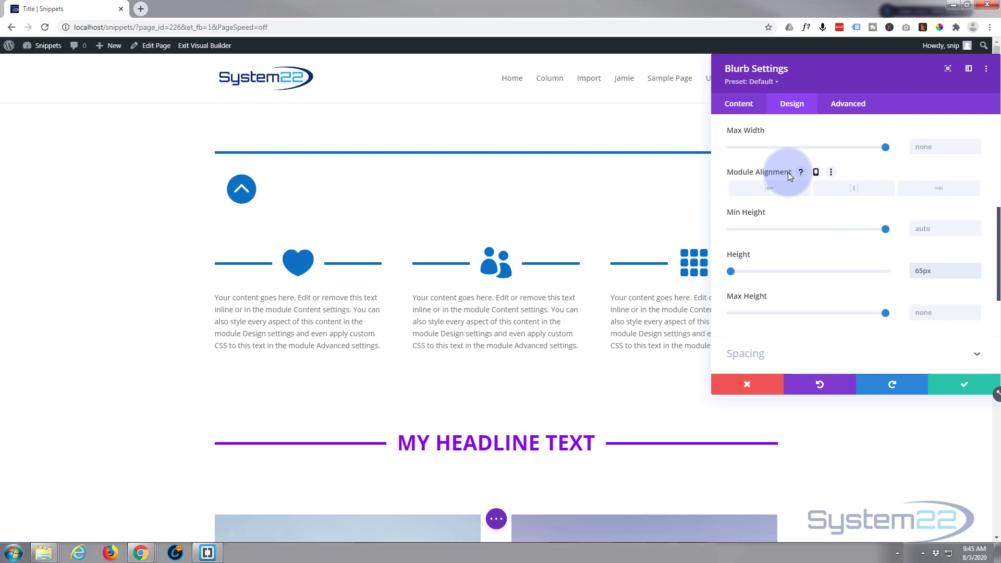
pyautogui.click(859, 192)
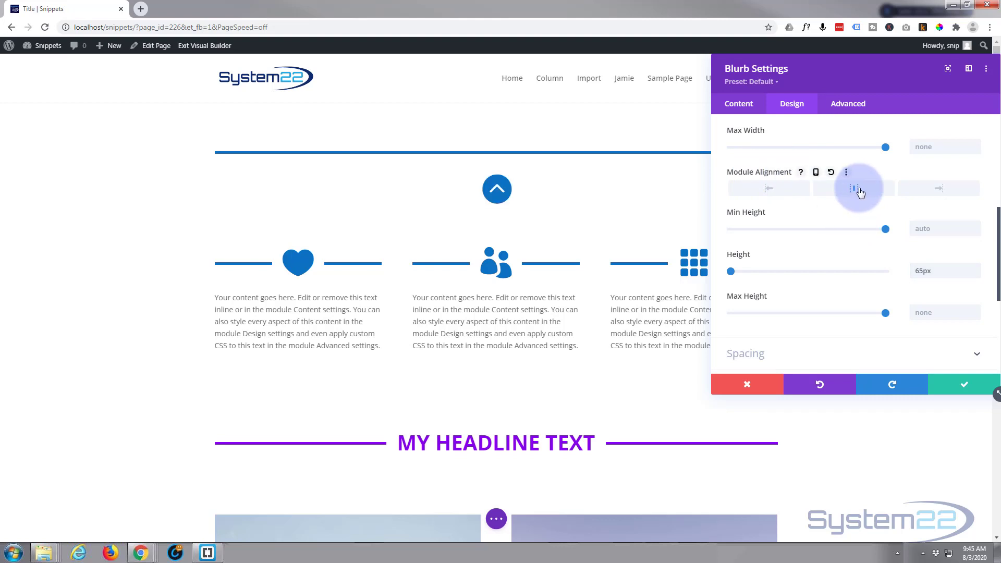
pyautogui.scroll(-3, 858, 194)
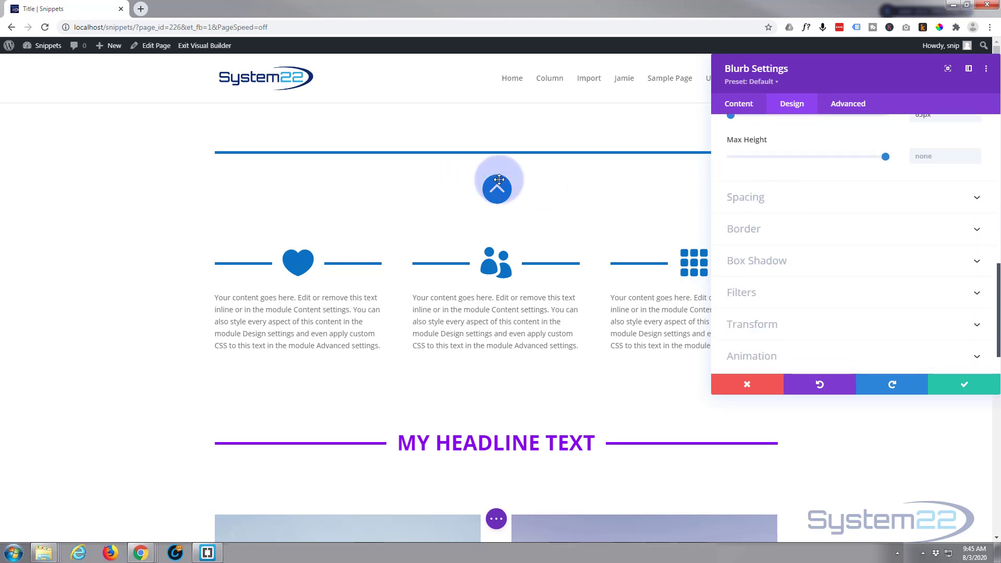
pyautogui.moveTo(496, 174)
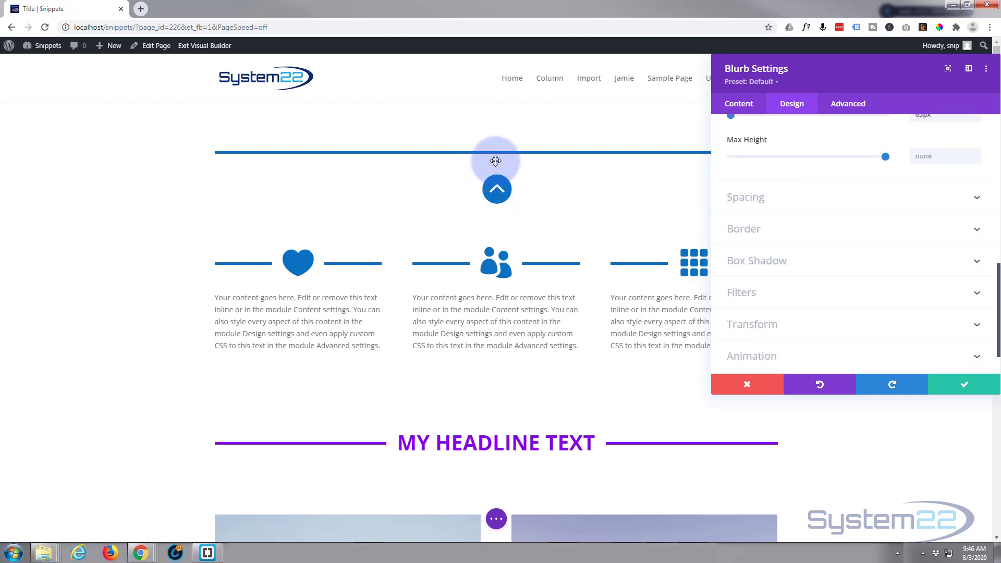
# Step: Give the blurb a -70px top margin under Design > Spacing
pyautogui.click(821, 194)
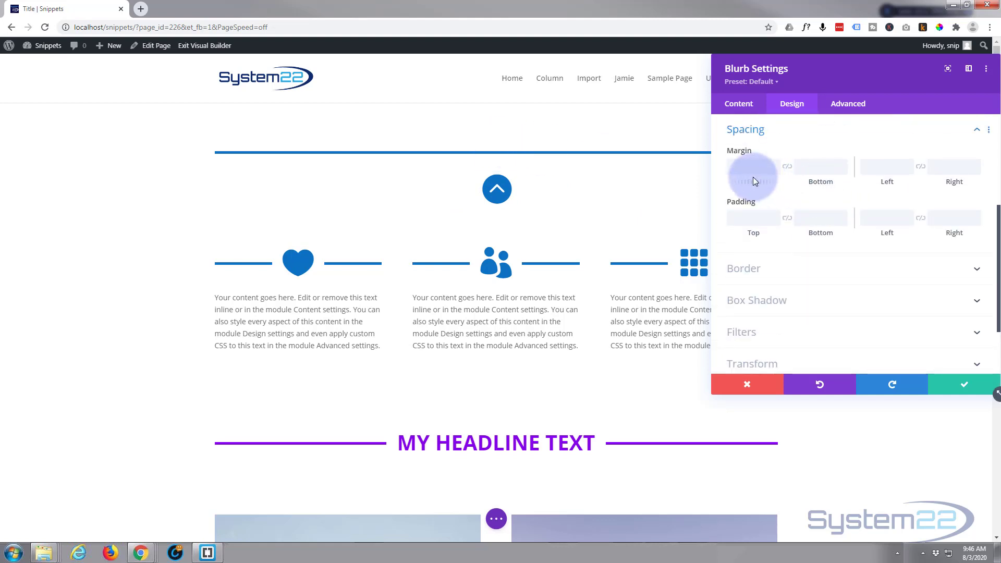
pyautogui.click(742, 166)
pyautogui.click(740, 166)
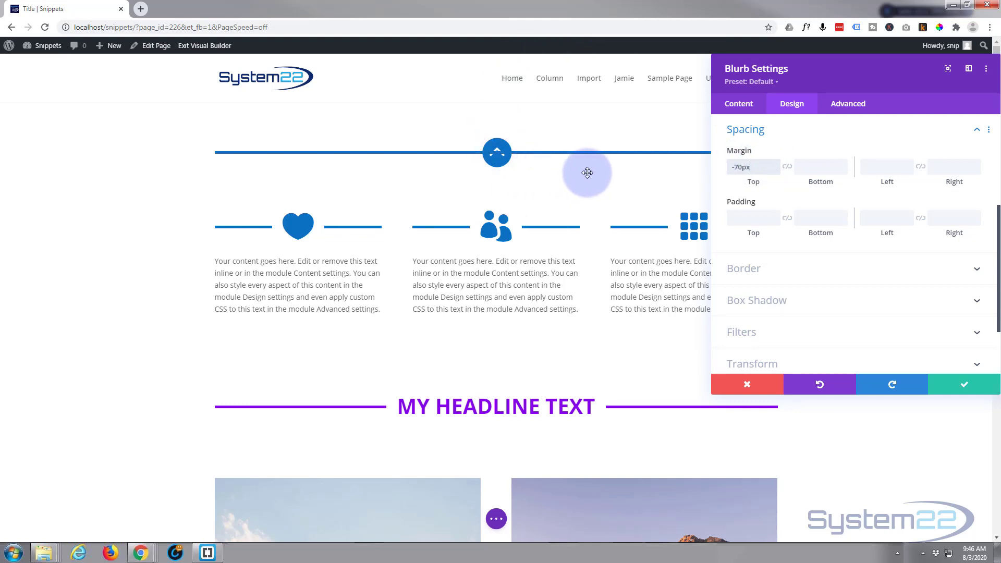
pyautogui.click(753, 167)
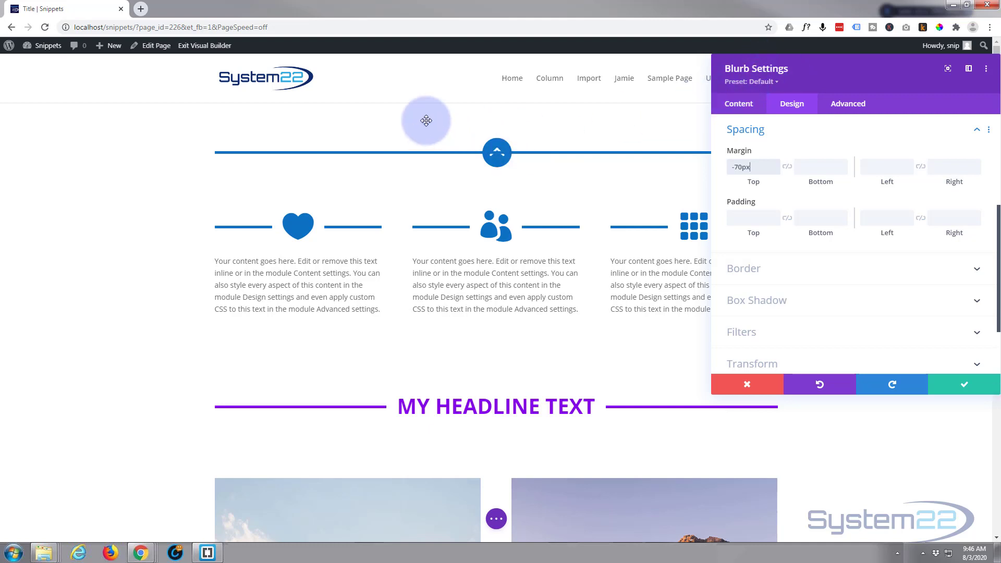
# Step: Set the blurb's background colour to white (#ffffff) in the Content tab
pyautogui.click(737, 103)
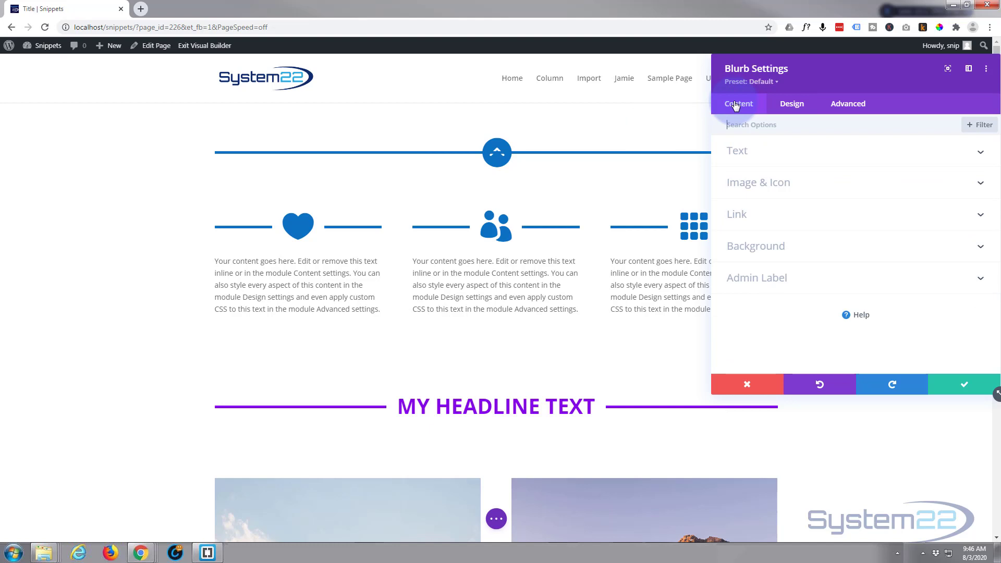
pyautogui.click(823, 245)
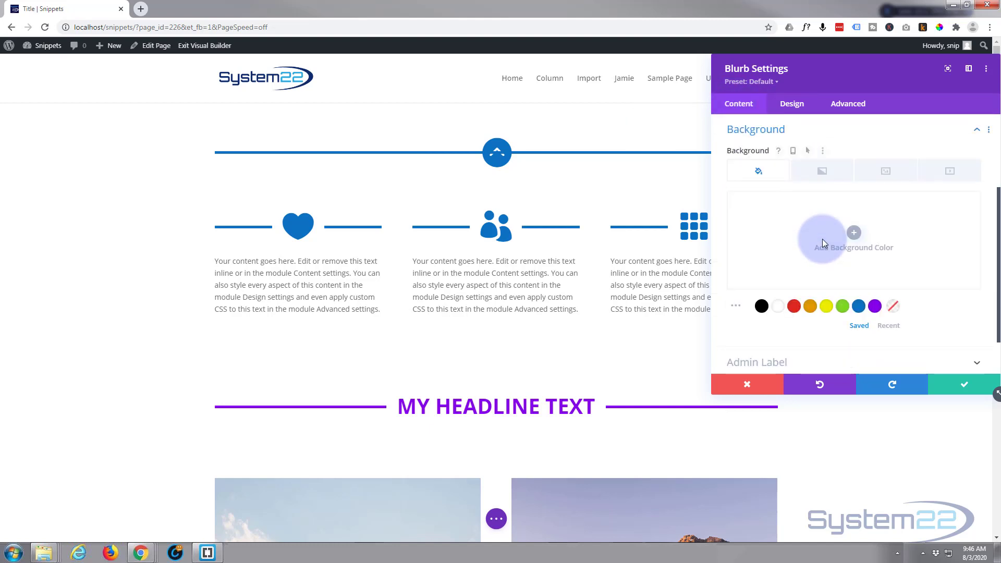
pyautogui.click(780, 307)
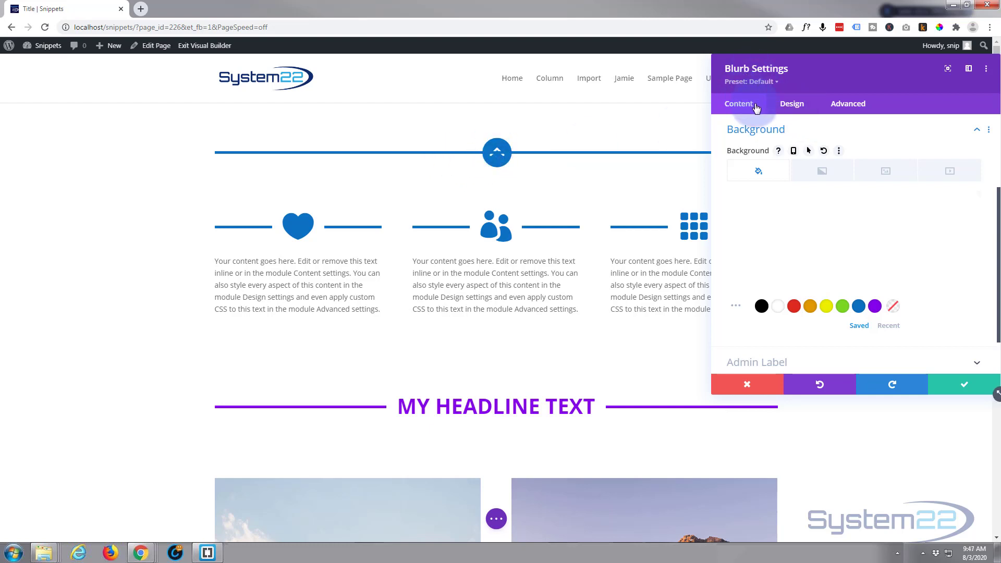
# Step: Raise the blurb's Z Index to 23 under Advanced > Position
pyautogui.click(849, 104)
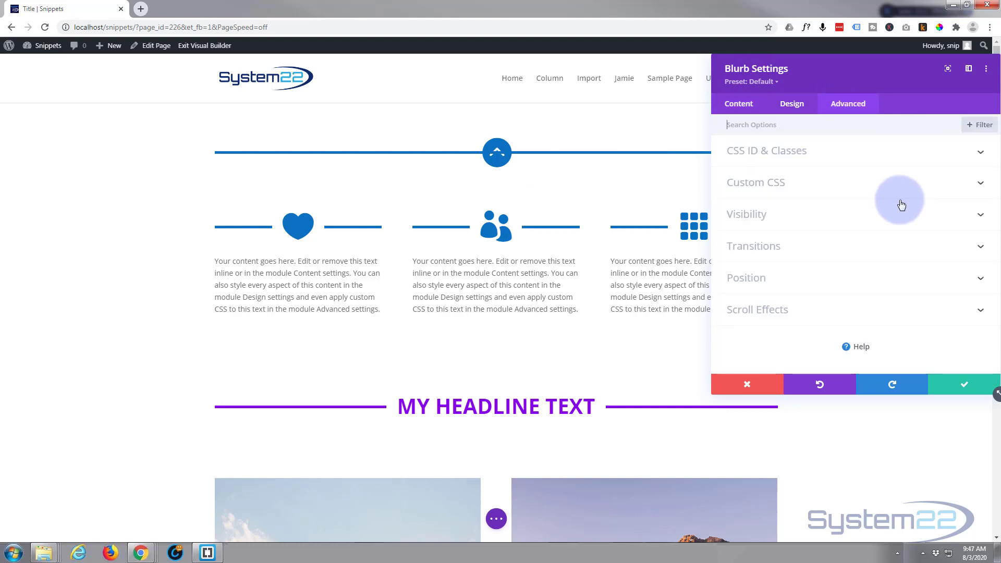
pyautogui.click(861, 288)
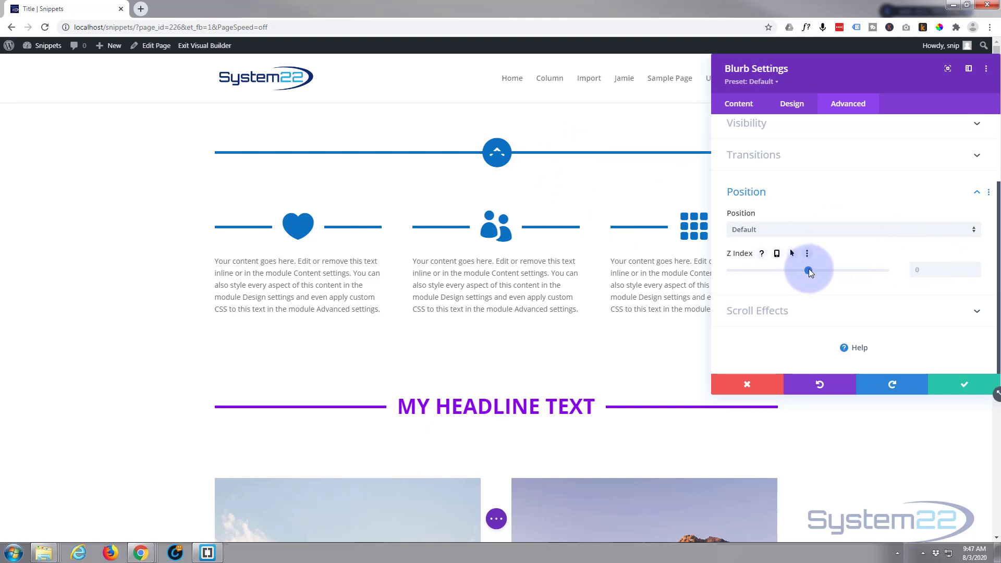
pyautogui.moveTo(808, 269); pyautogui.dragTo(810, 269)
pyautogui.moveTo(808, 270); pyautogui.dragTo(810, 270)
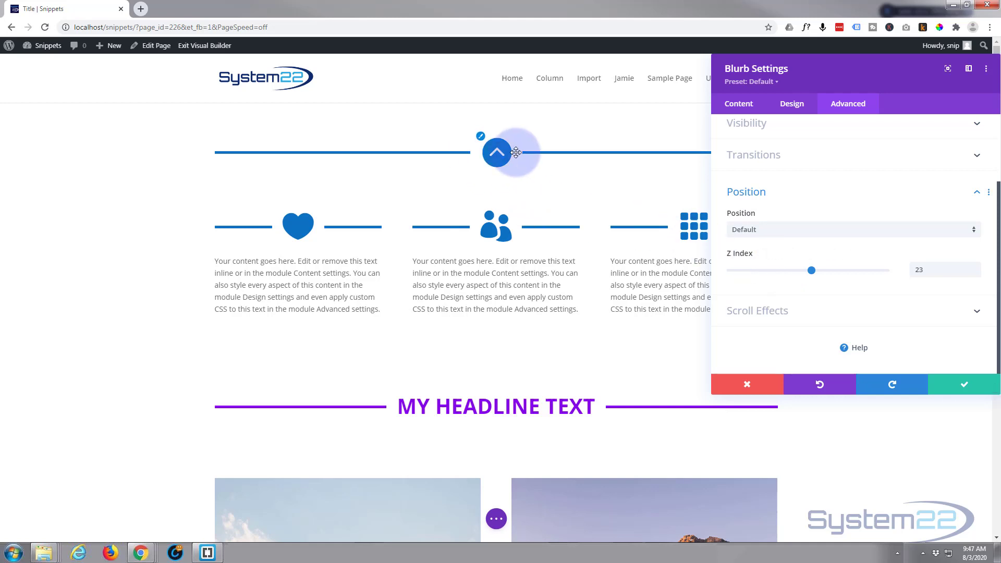
# Step: Under Design > Sizing, set the blurb's width to 100px and save the blurb settings
pyautogui.click(792, 105)
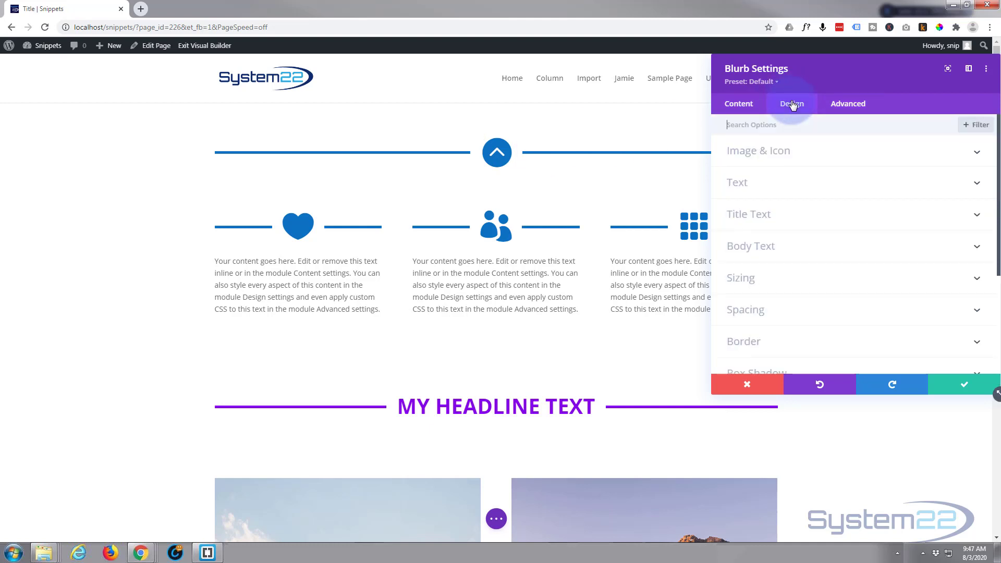
pyautogui.click(823, 277)
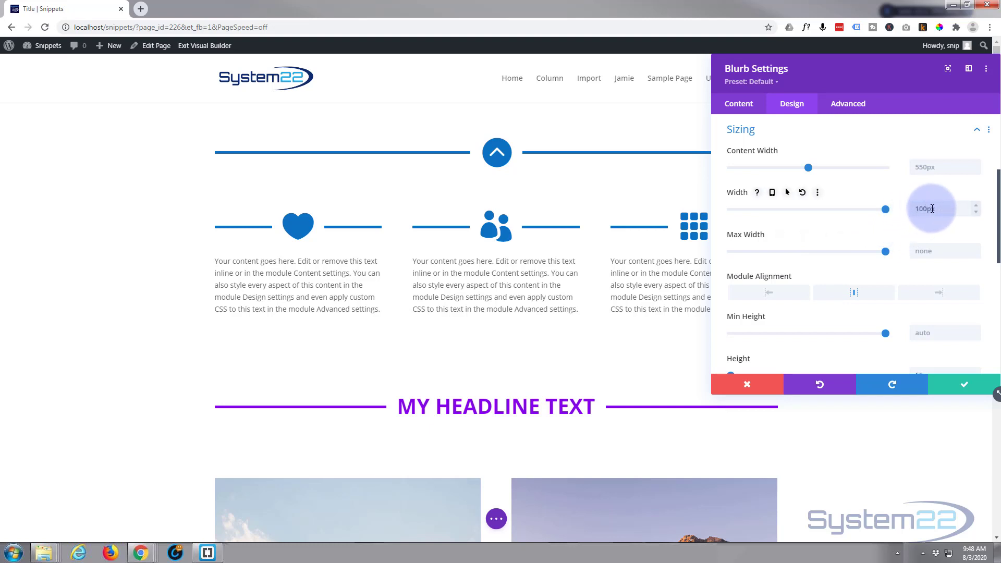
pyautogui.moveTo(885, 209)
pyautogui.mouseDown()
pyautogui.moveTo(755, 211)
pyautogui.moveTo(882, 218)
pyautogui.mouseUp()
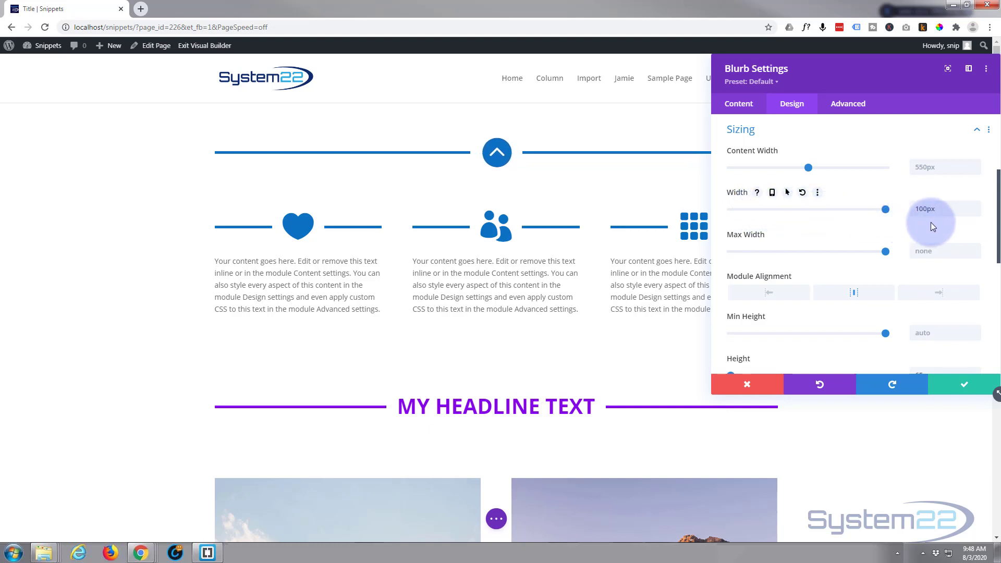
pyautogui.click(916, 209)
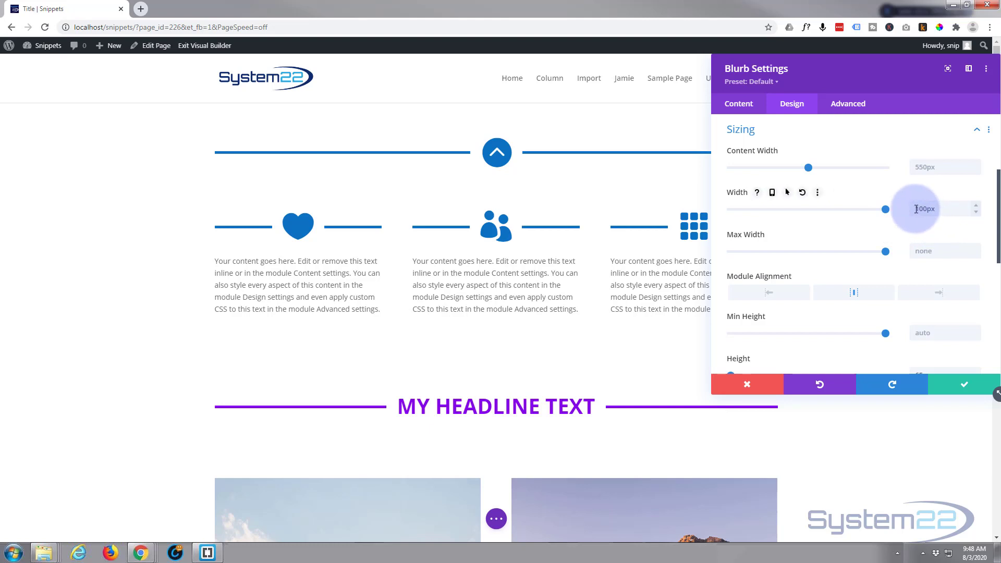
pyautogui.moveTo(916, 209); pyautogui.dragTo(919, 210)
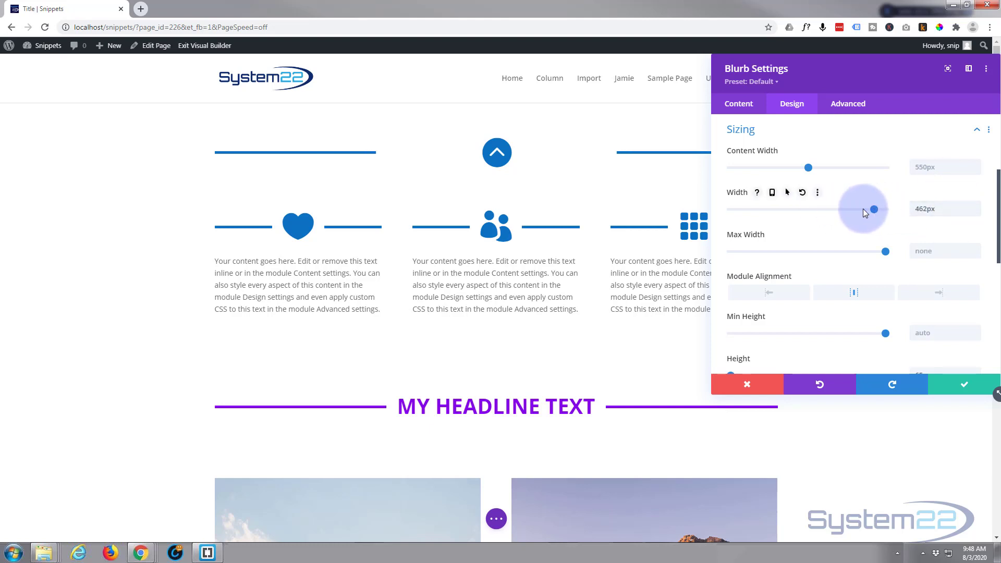
pyautogui.moveTo(862, 210); pyautogui.dragTo(769, 214)
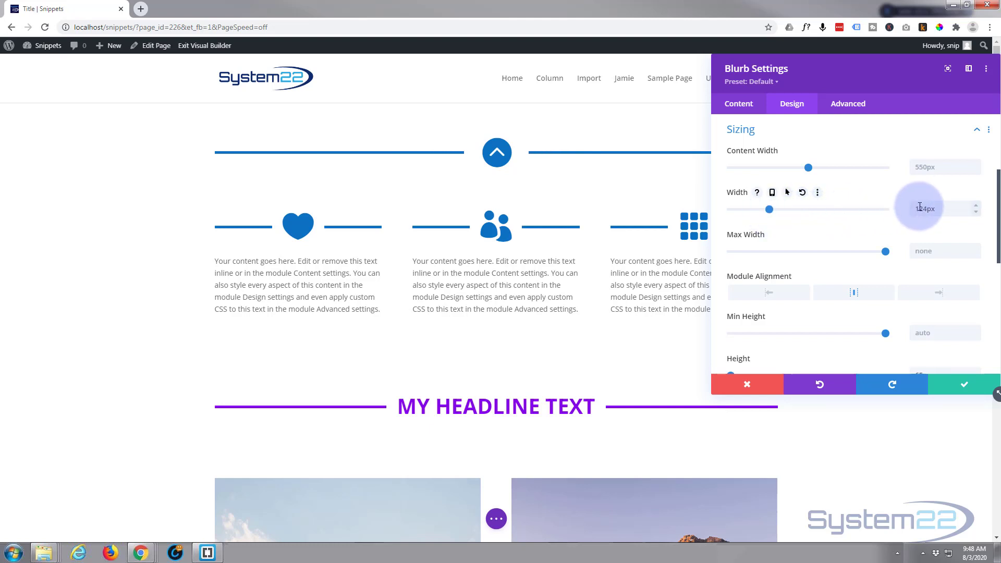
pyautogui.moveTo(920, 207); pyautogui.dragTo(937, 204)
pyautogui.write('1')
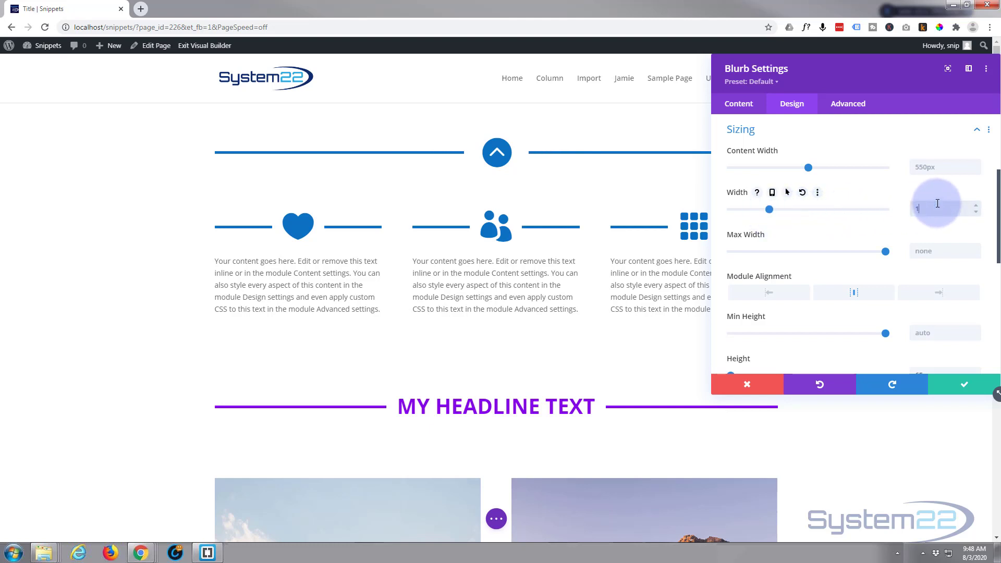
pyautogui.write('00px')
pyautogui.click(977, 385)
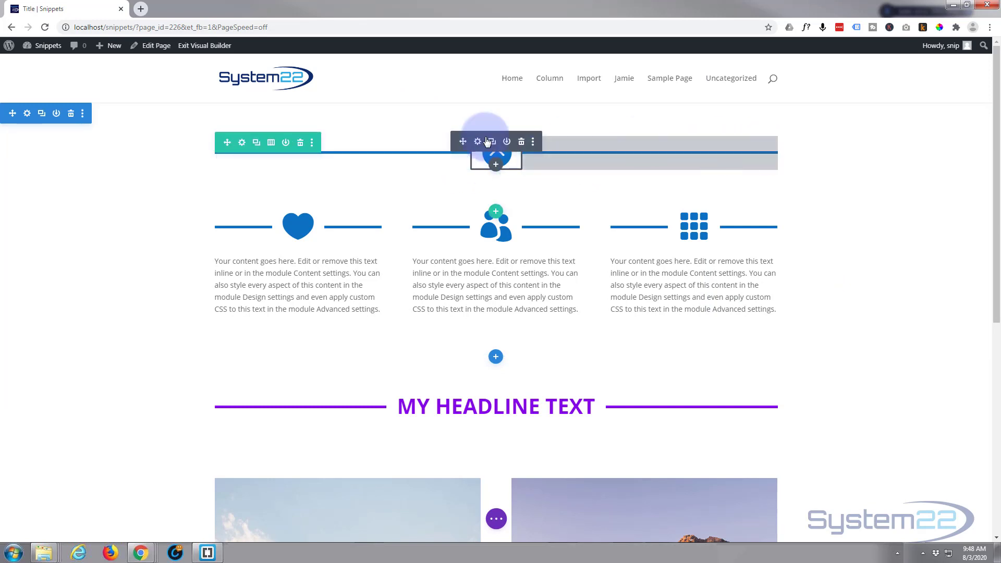
# Step: Switch the top divider row through two-, three- and four-column layouts
pyautogui.click(271, 143)
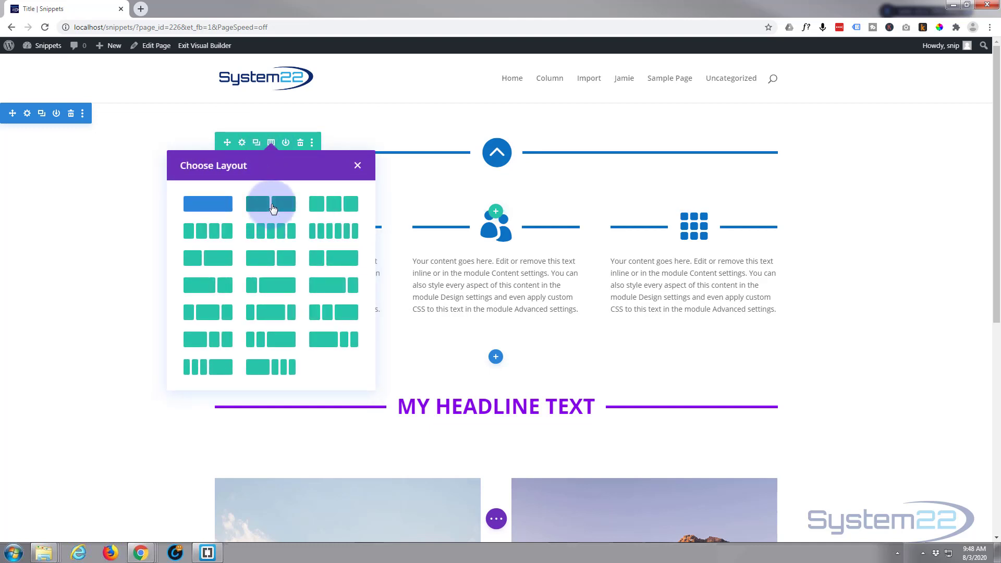
pyautogui.click(272, 207)
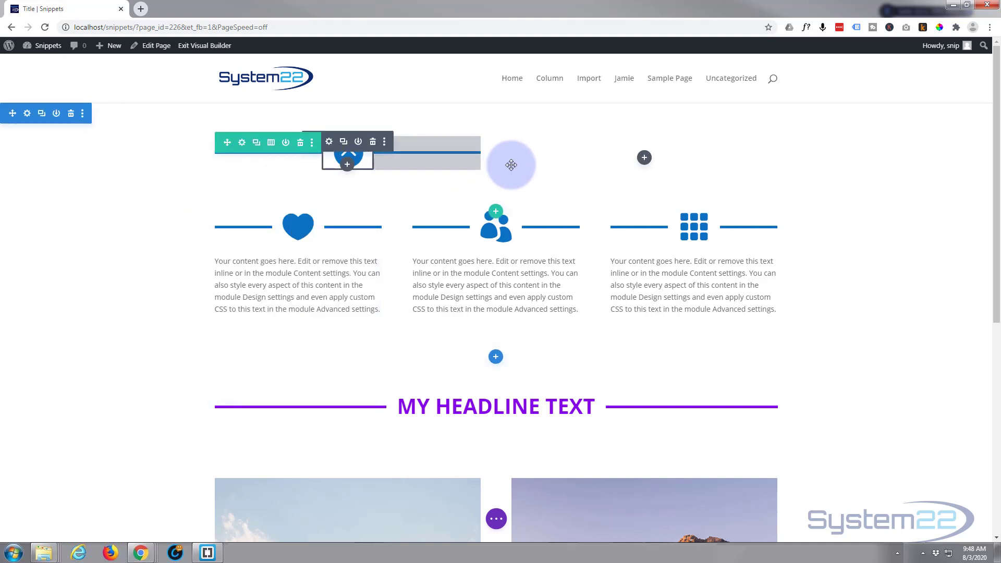
pyautogui.click(271, 143)
pyautogui.click(334, 202)
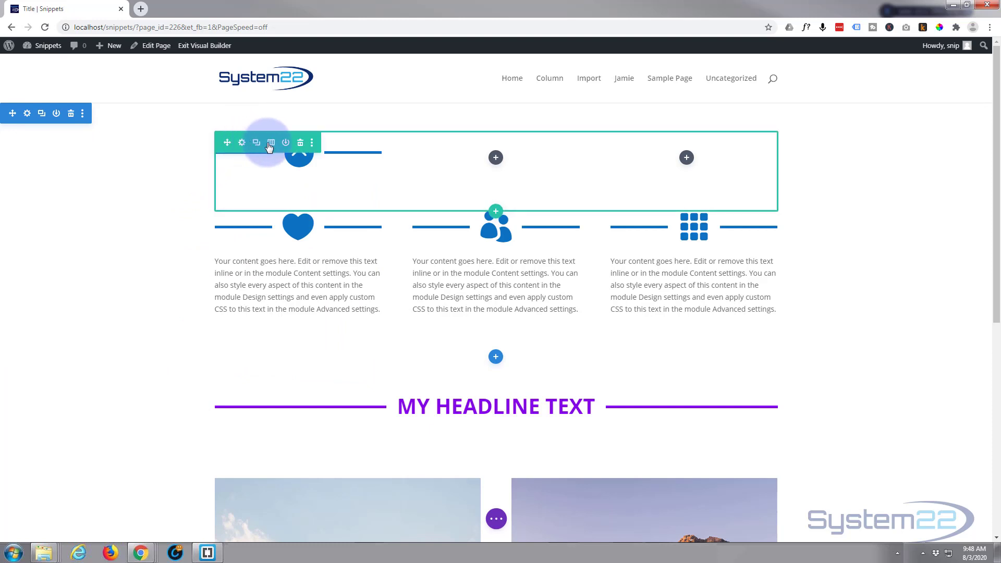
pyautogui.click(270, 143)
pyautogui.click(199, 225)
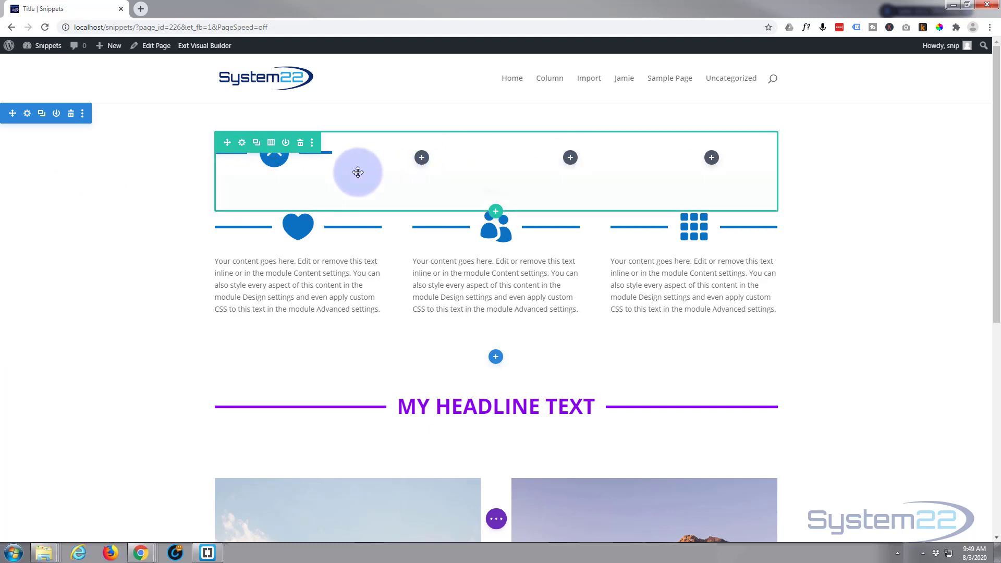
pyautogui.click(271, 143)
# Step: Choose the single-column layout for the top row so the line spans full width
pyautogui.click(208, 201)
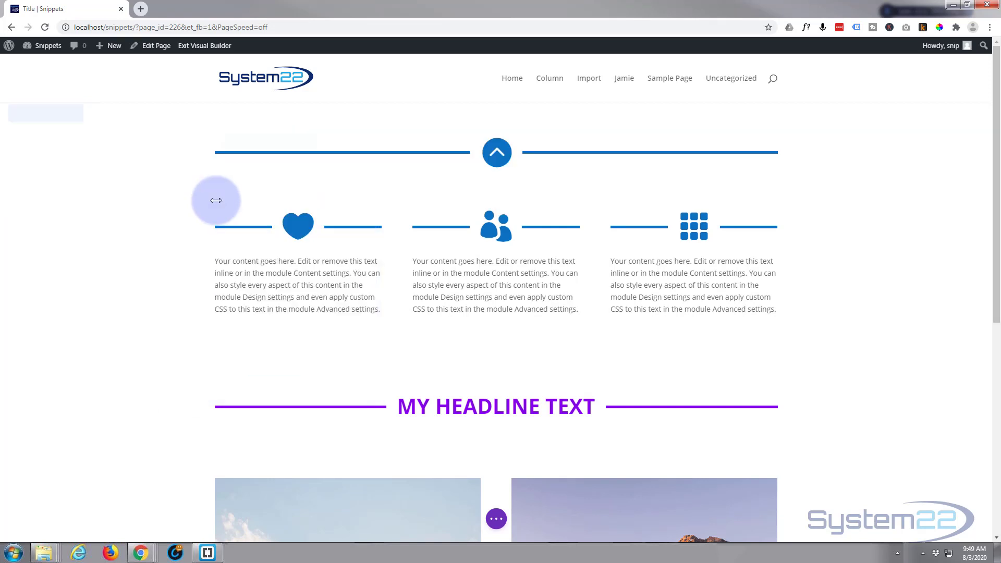